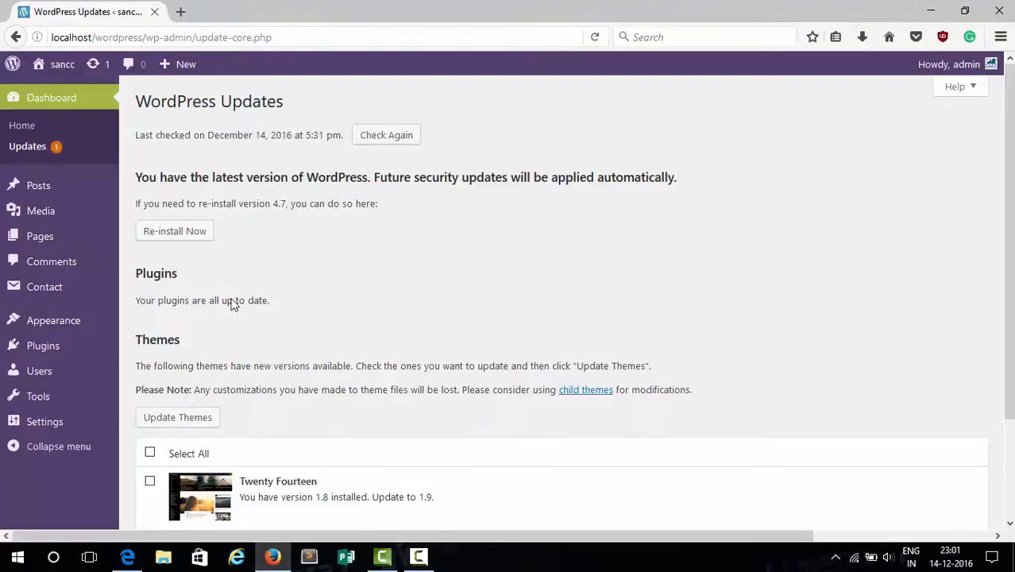
# Step: Update the Twenty Fourteen theme from the WordPress updates page
pyautogui.click(178, 417)
pyautogui.scroll(-2, 345, 314)
pyautogui.scroll(-1, 346, 314)
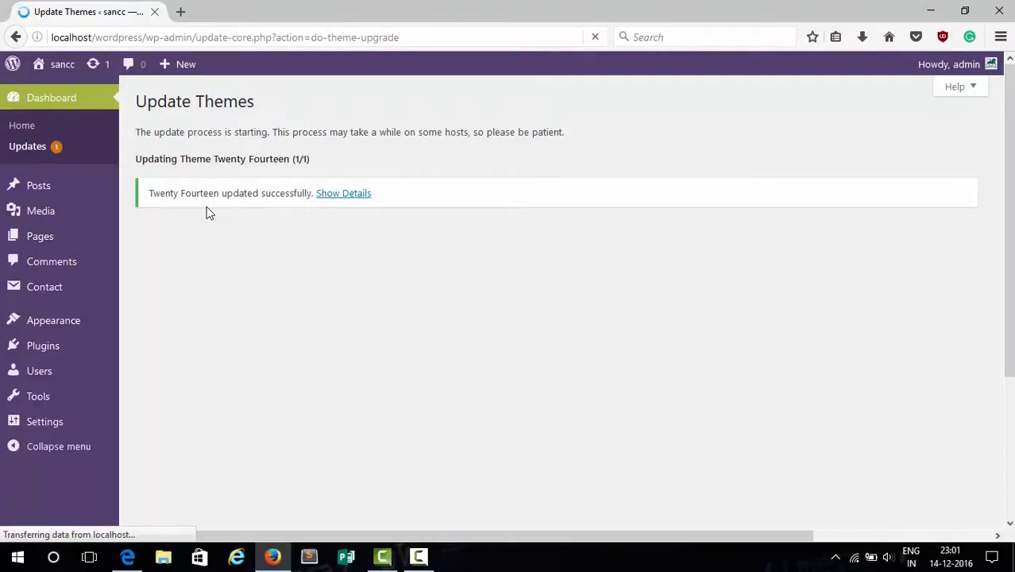
# Step: Open the sancc site's front end in a new tab, look over the home page, and return to the admin tab
pyautogui.moveTo(47, 187)
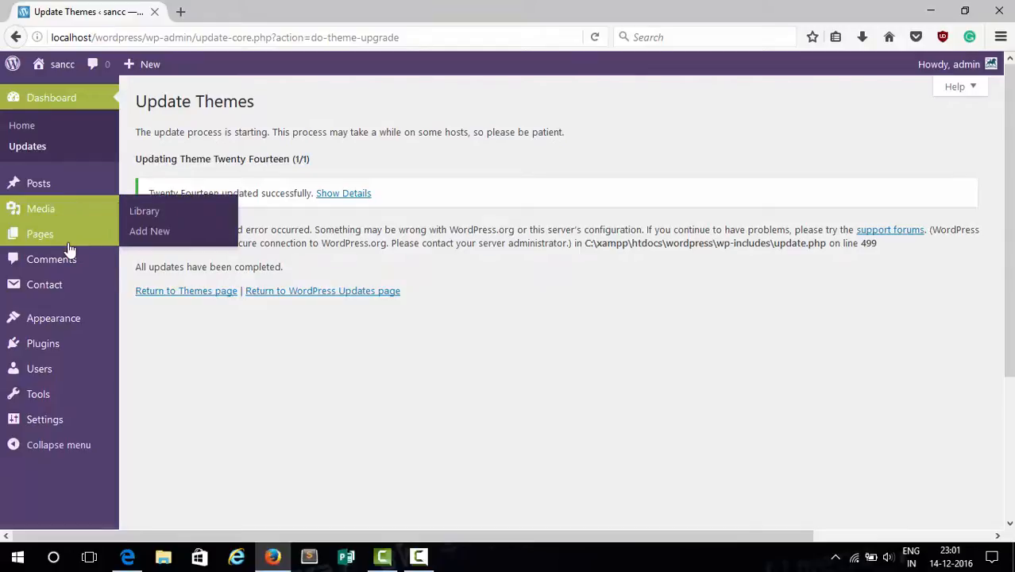
pyautogui.moveTo(69, 249)
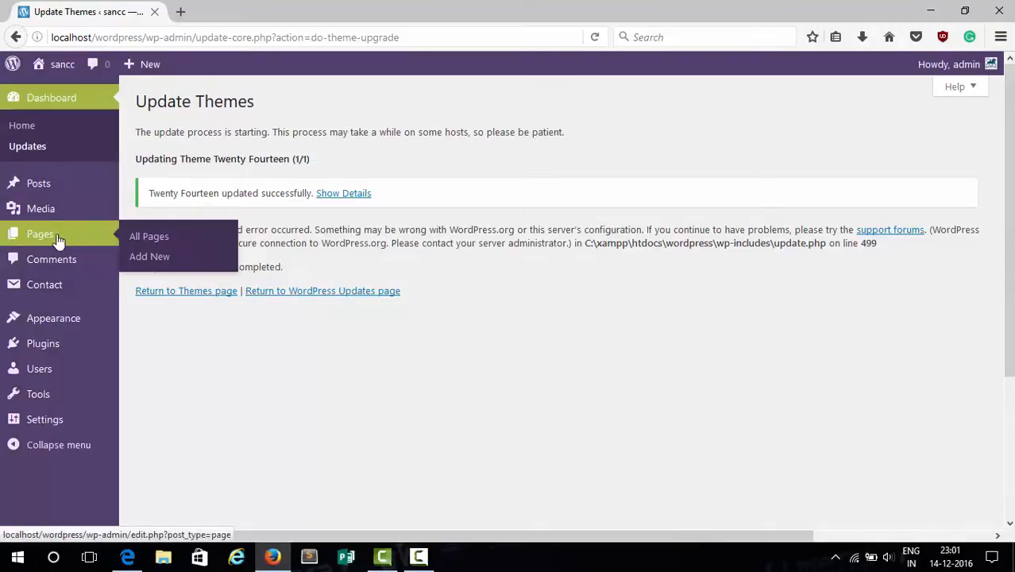
pyautogui.rightClick(60, 70)
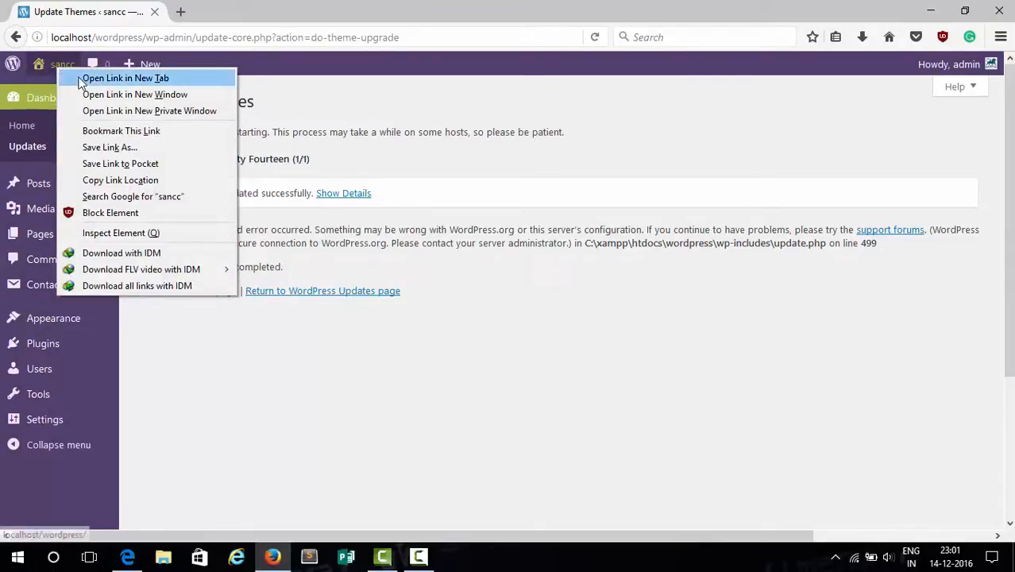
pyautogui.click(89, 78)
pyautogui.click(189, 16)
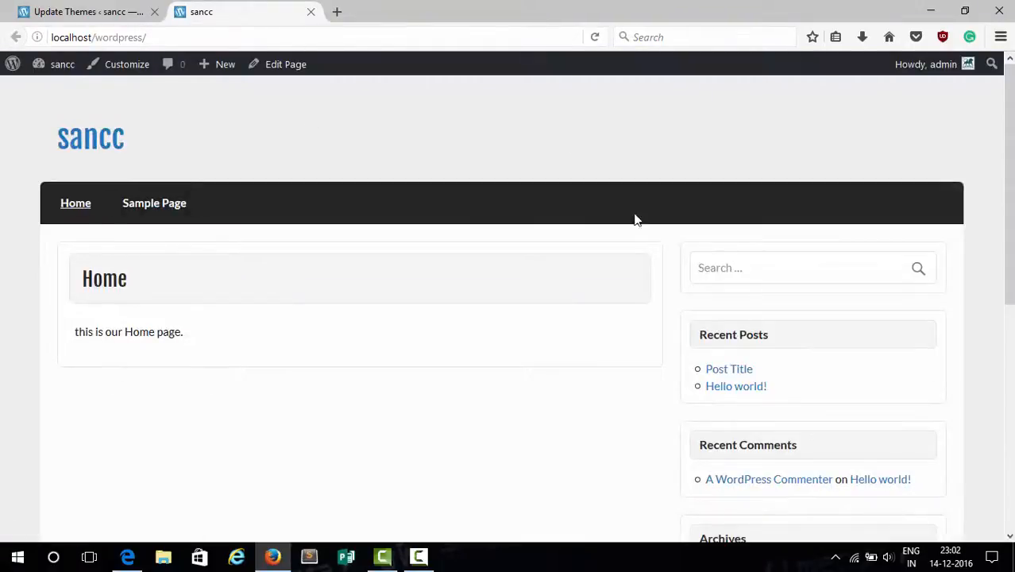
pyautogui.scroll(-5, 514, 328)
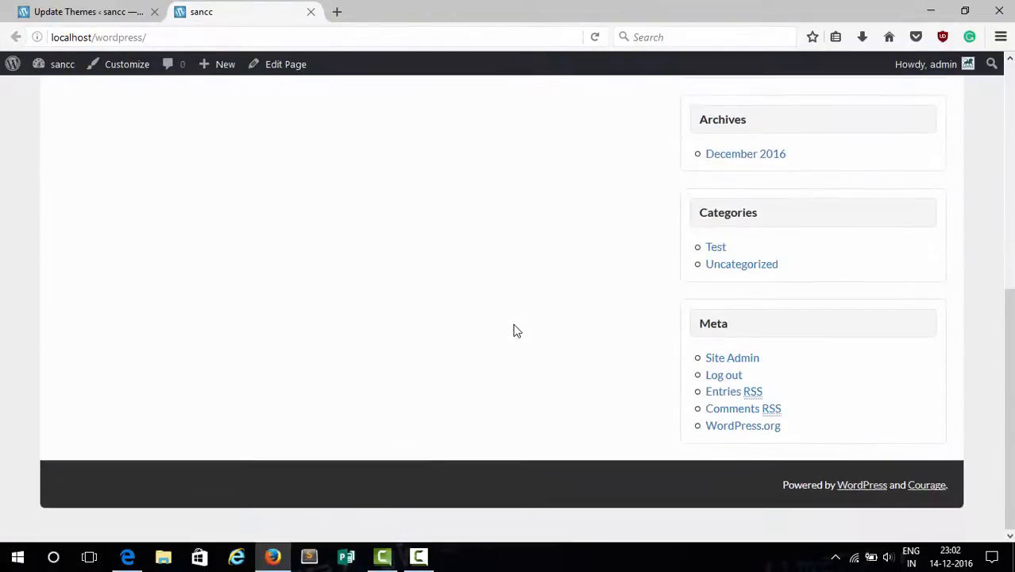
pyautogui.scroll(5, 500, 314)
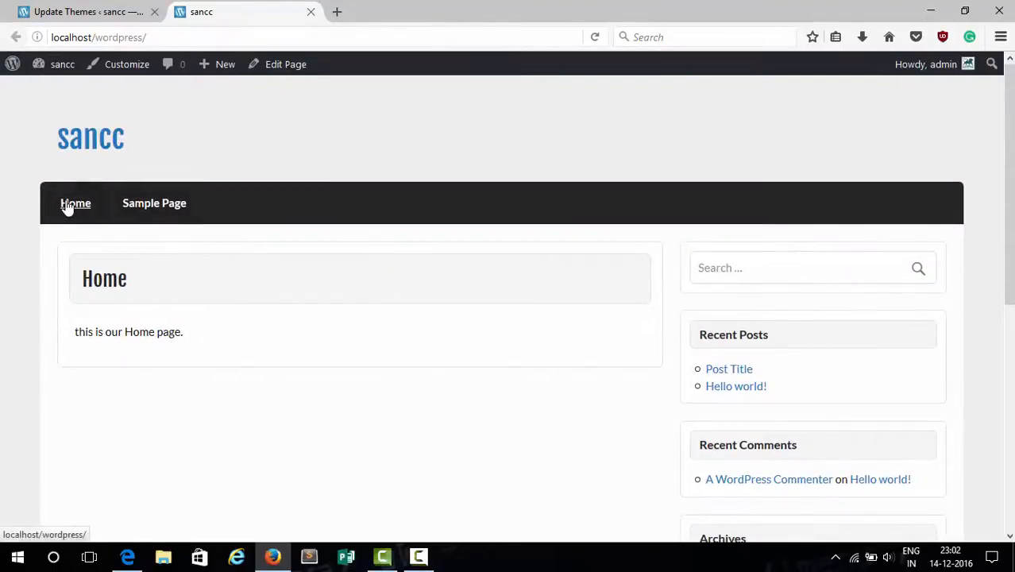
pyautogui.click(106, 16)
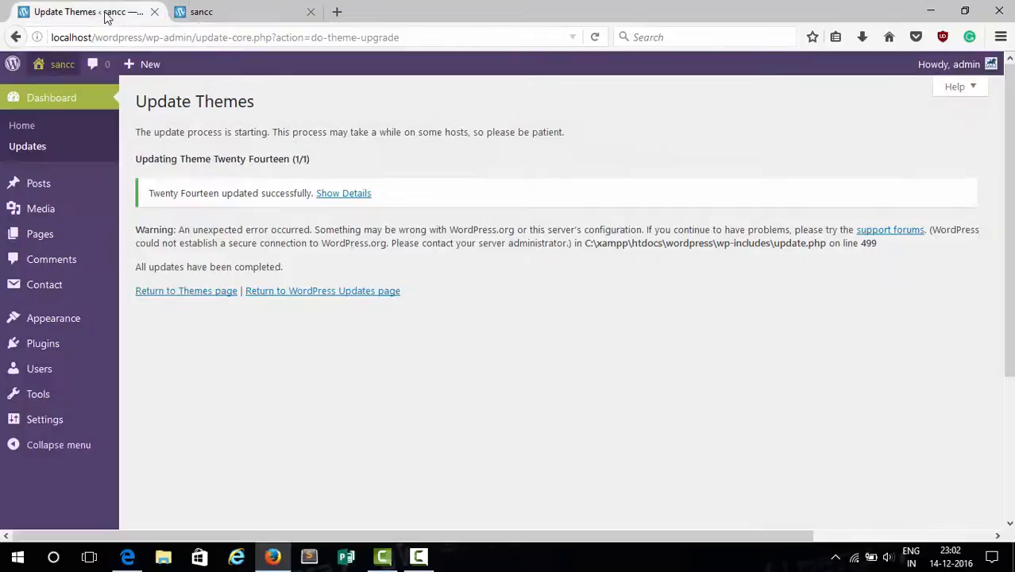
# Step: Create a new post titled "Test Post" and assign it to the Test category
pyautogui.click(67, 196)
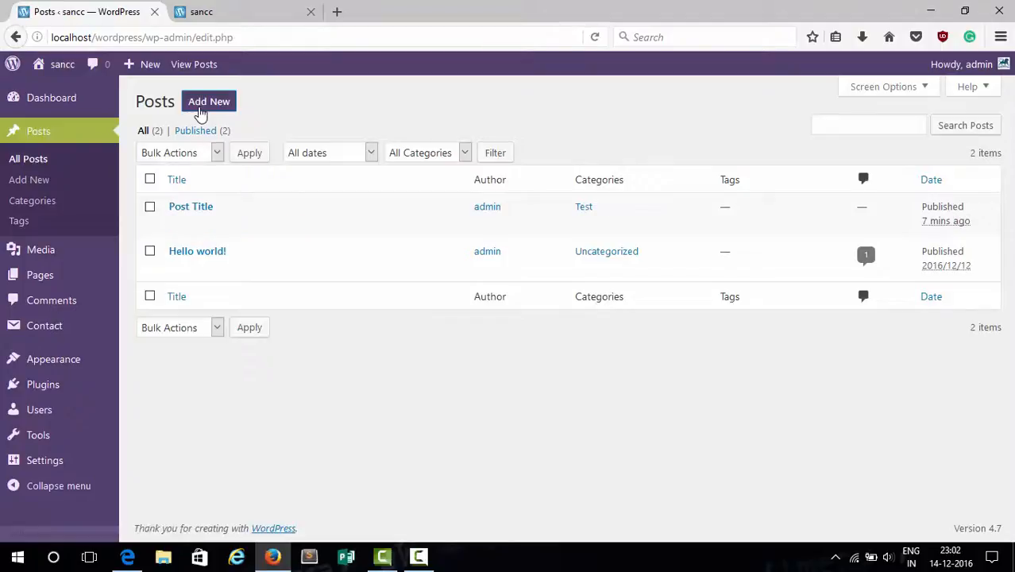
pyautogui.click(208, 100)
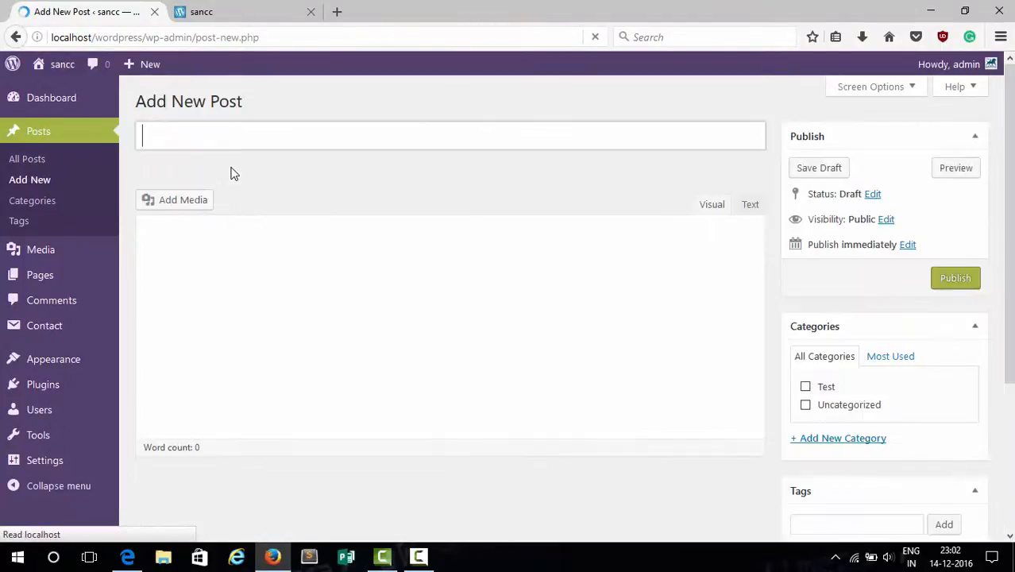
pyautogui.write('Test ')
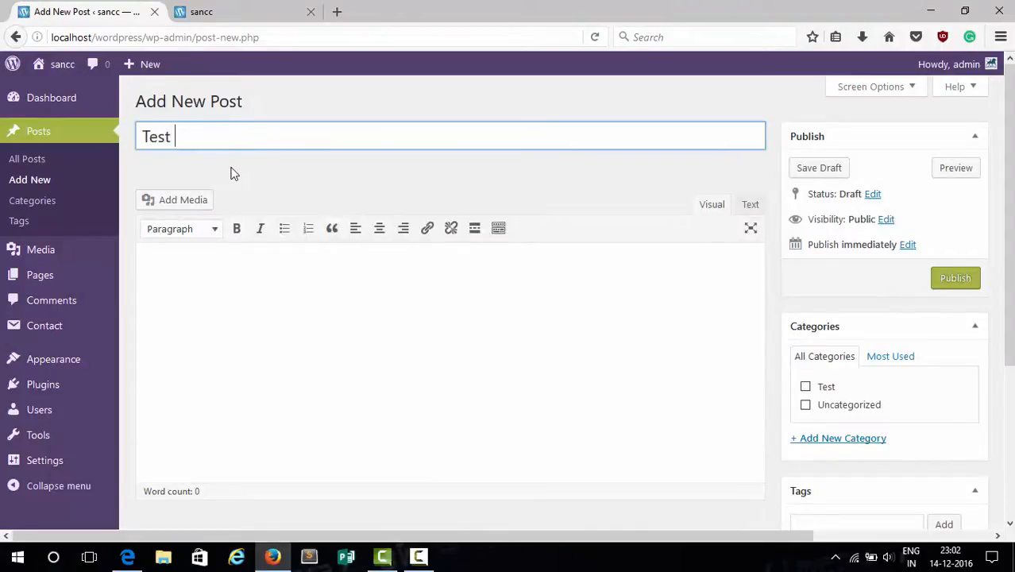
pyautogui.write('Post')
pyautogui.click(806, 388)
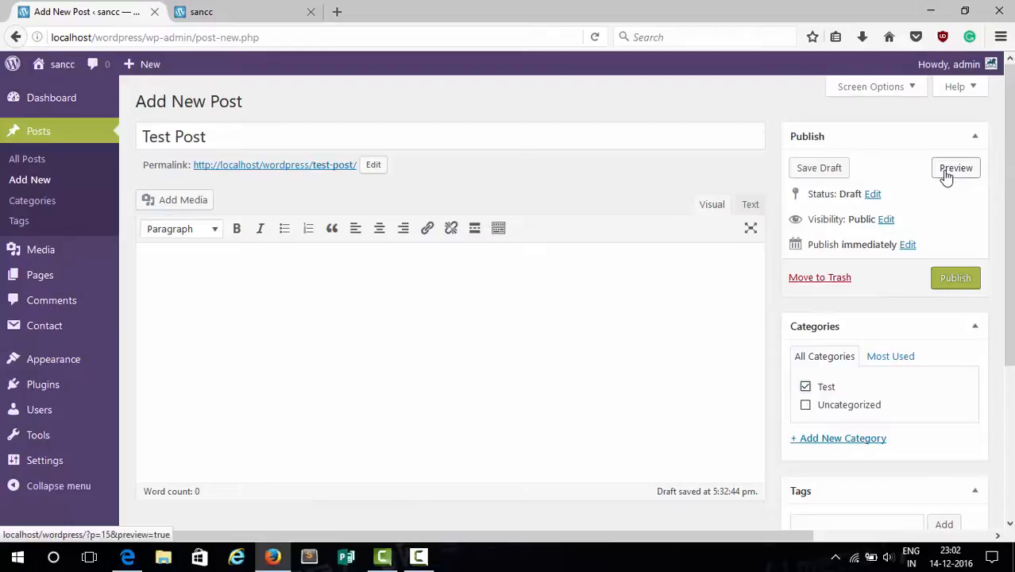
# Step: Preview the draft post in a new tab, look through the whole page, and return to the post editor
pyautogui.rightClick(946, 175)
pyautogui.click(904, 183)
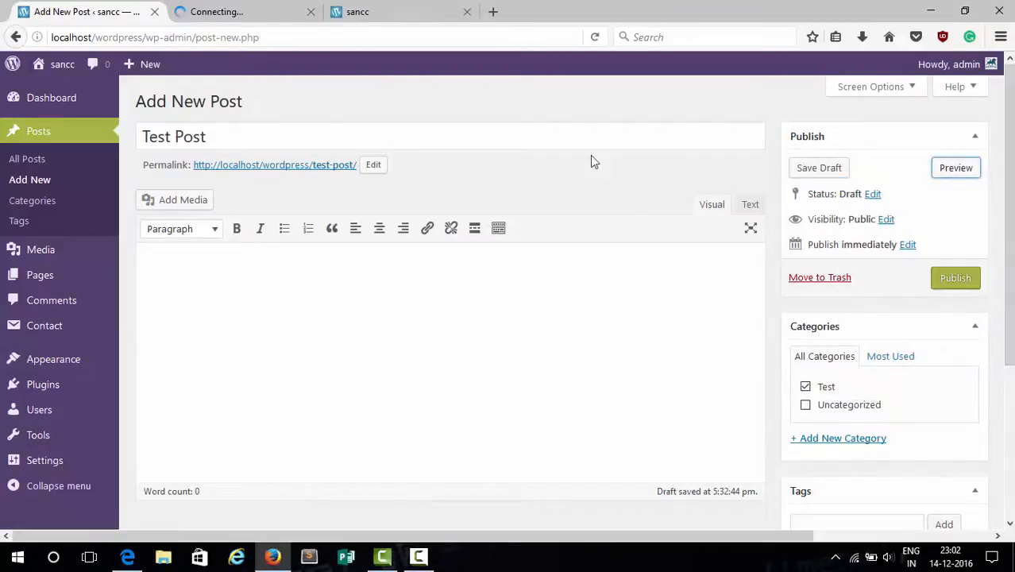
pyautogui.click(271, 22)
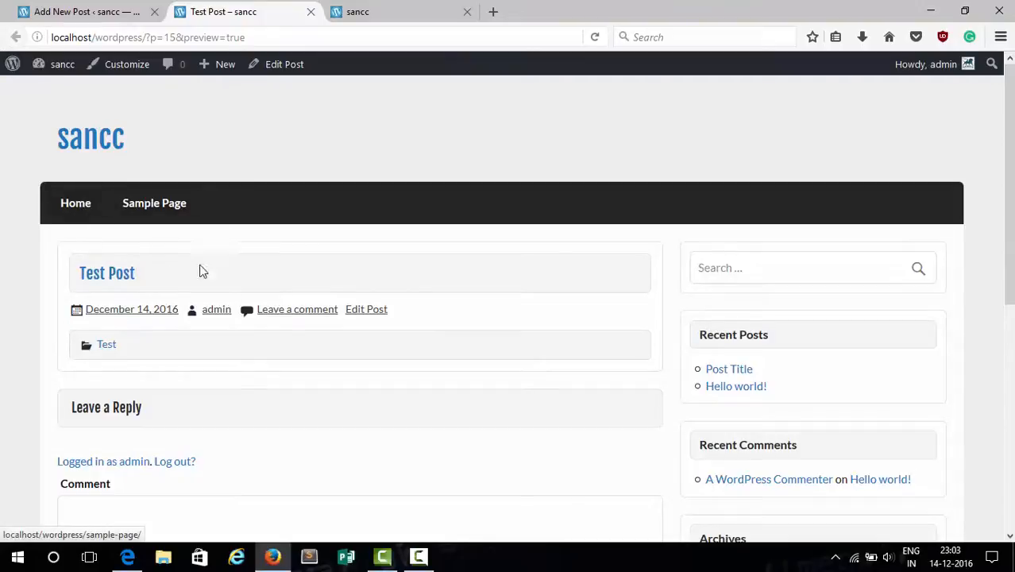
pyautogui.scroll(-3, 132, 191)
pyautogui.scroll(-2, 355, 272)
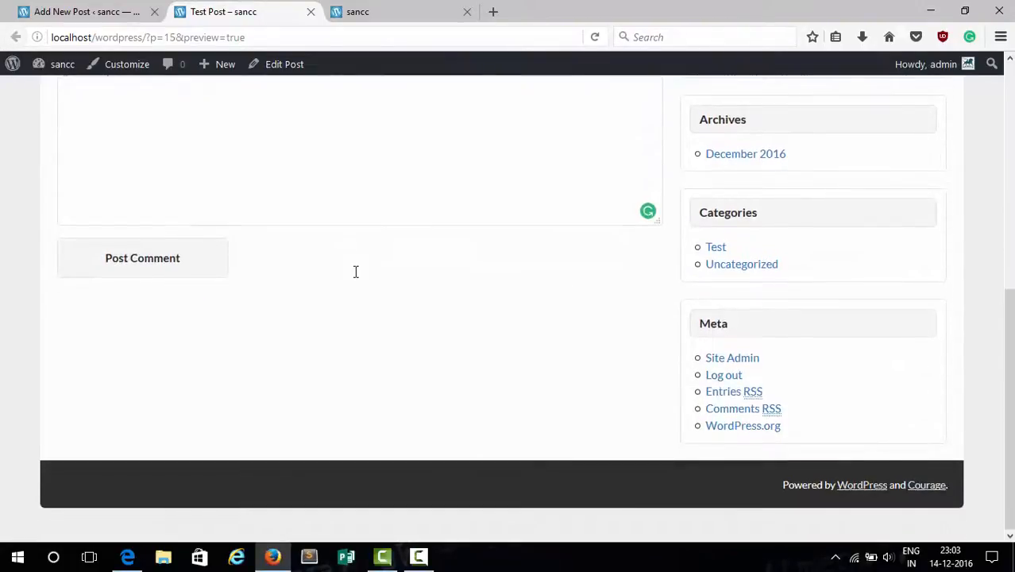
pyautogui.scroll(4, 356, 278)
pyautogui.click(105, 13)
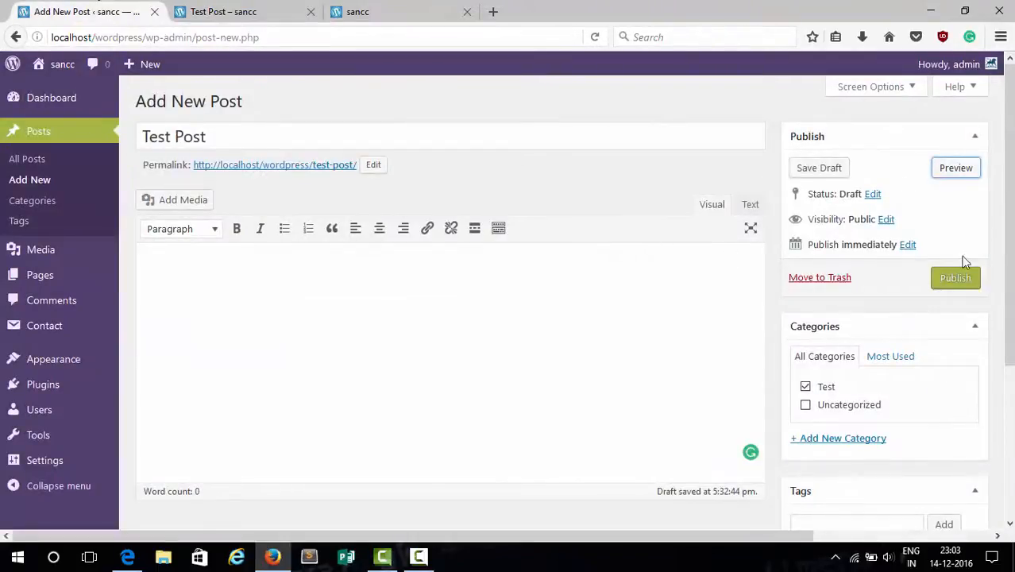
# Step: Publish the "Test Post" post, checking its preview tab before returning to the editor
pyautogui.click(959, 281)
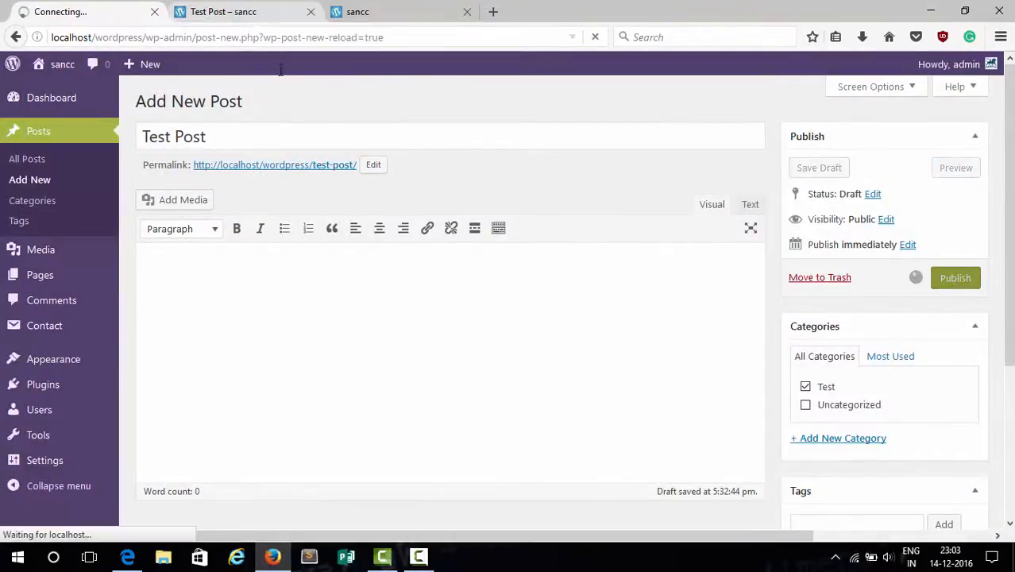
pyautogui.click(251, 12)
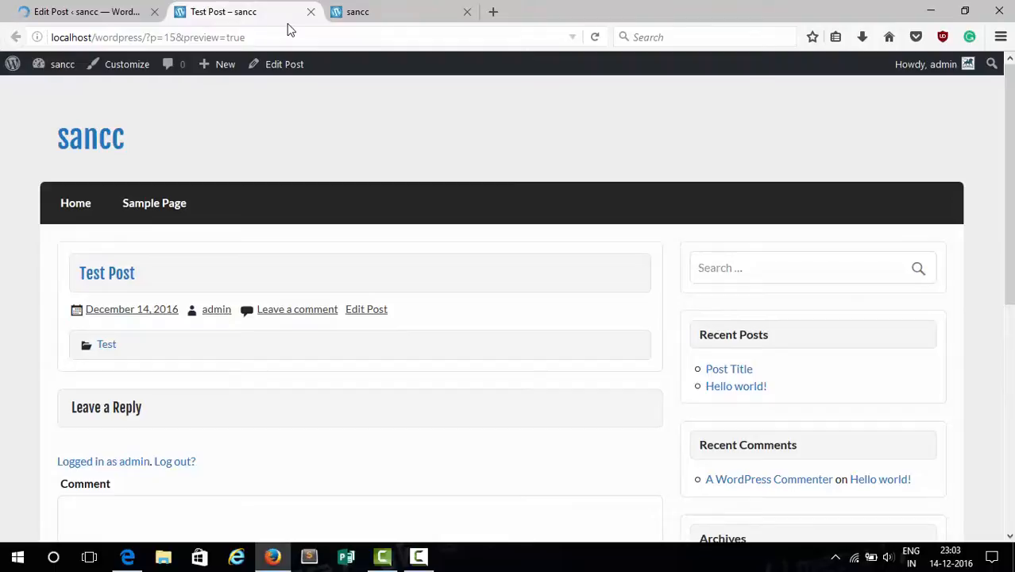
pyautogui.click(129, 12)
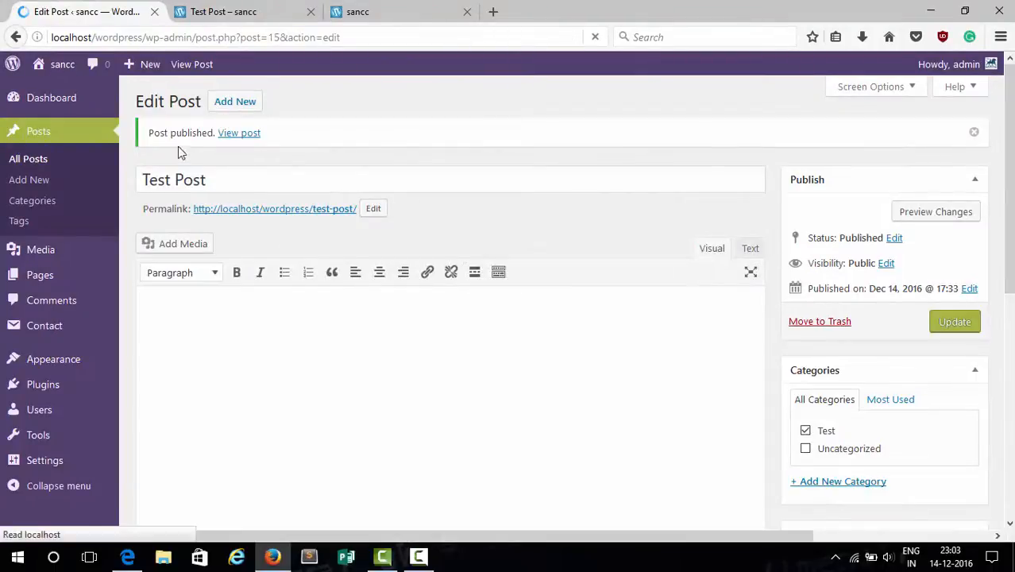
# Step: Open the published post in a new tab and close the old preview tab
pyautogui.click(243, 137)
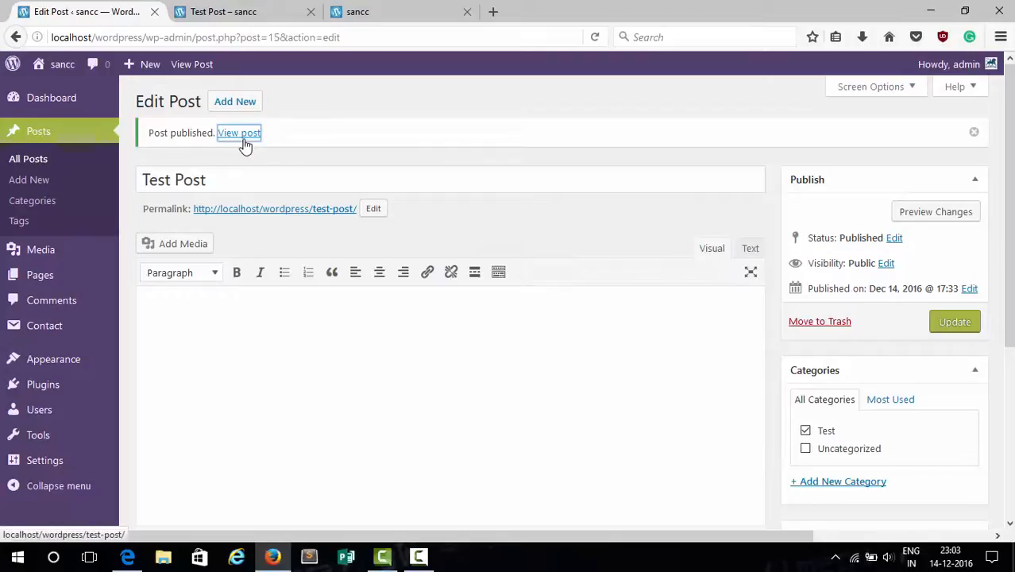
pyautogui.rightClick(243, 136)
pyautogui.click(274, 149)
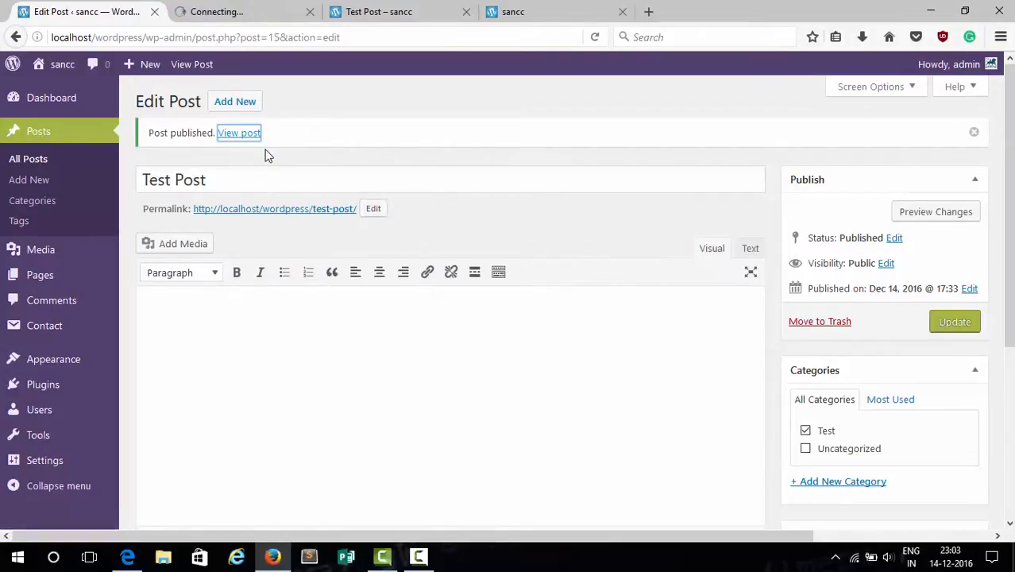
pyautogui.click(435, 22)
pyautogui.click(466, 12)
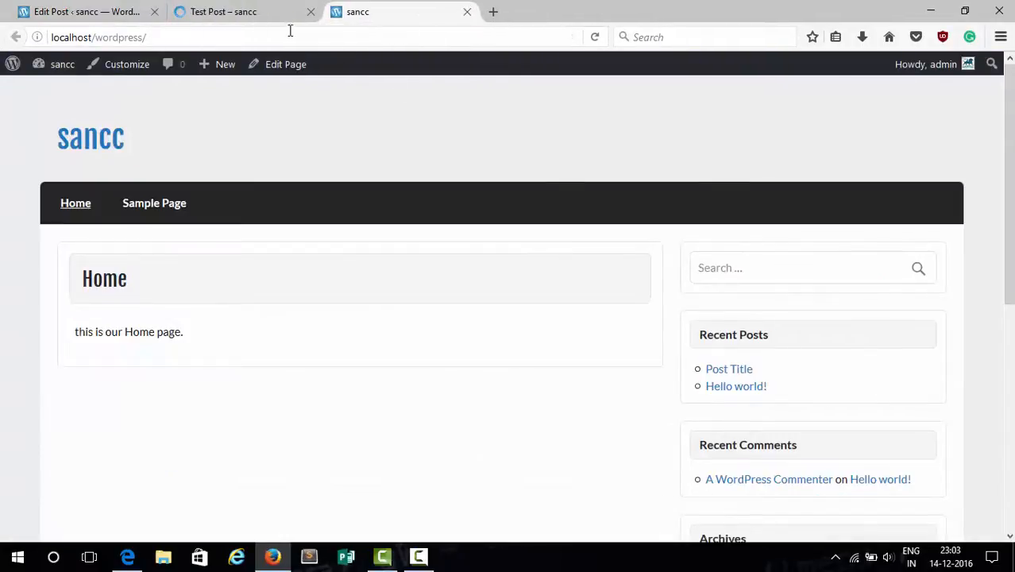
# Step: View the published post and reload the site's home page to check its recent posts
pyautogui.click(218, 12)
pyautogui.click(365, 12)
pyautogui.click(595, 37)
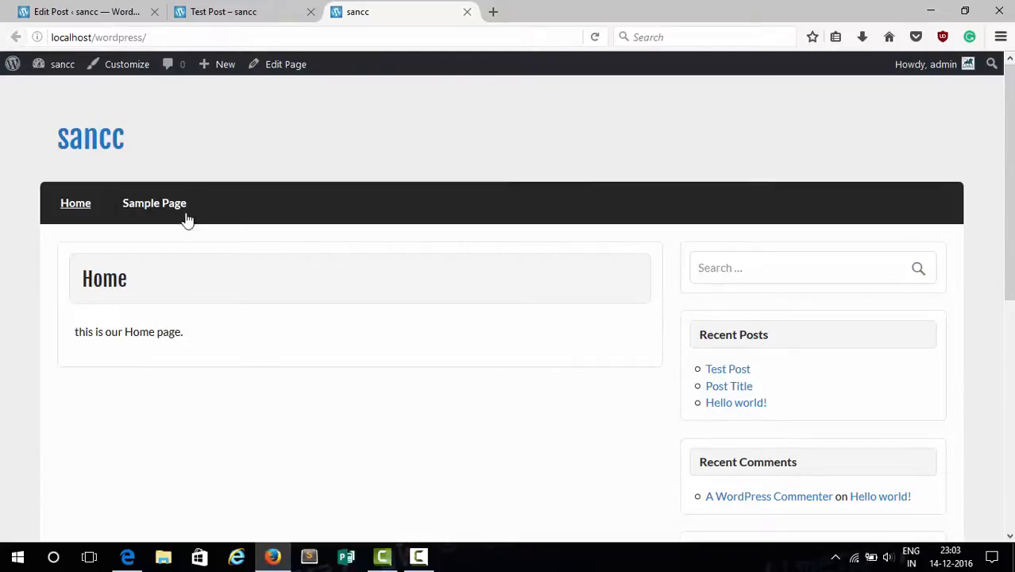
# Step: Start a new page titled "Post" with no parent page and review its page attributes
pyautogui.click(102, 10)
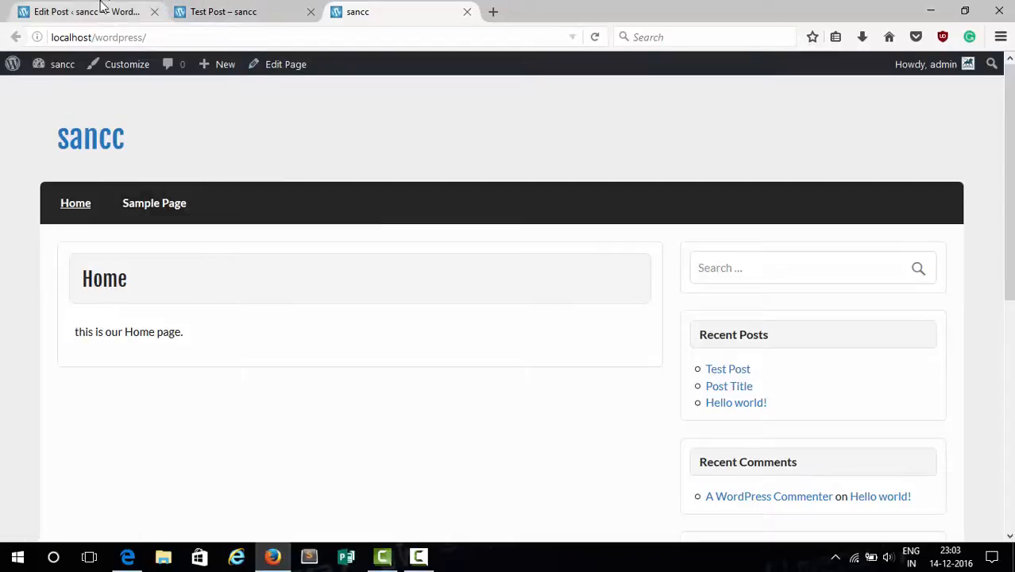
pyautogui.moveTo(48, 274)
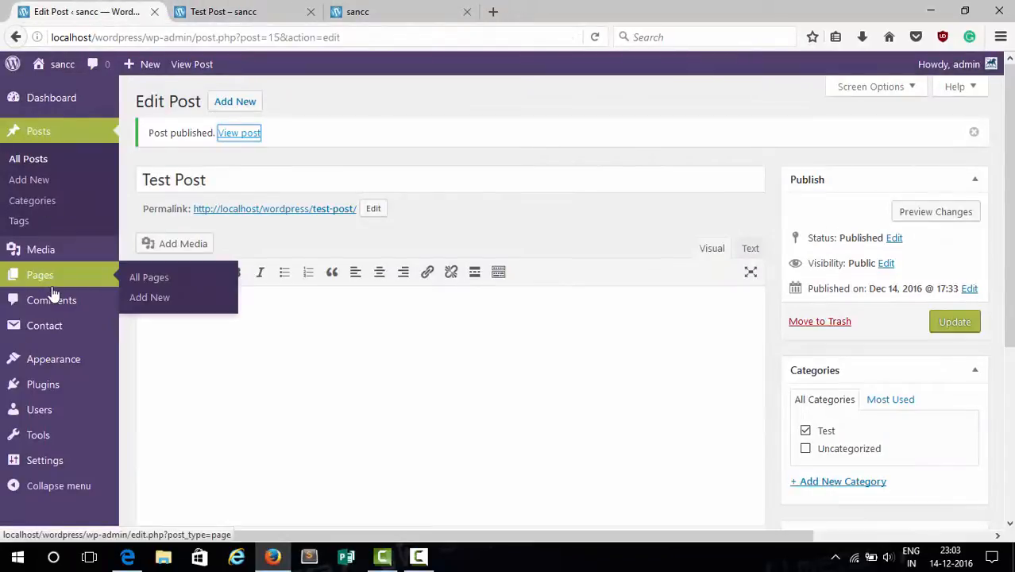
pyautogui.click(148, 280)
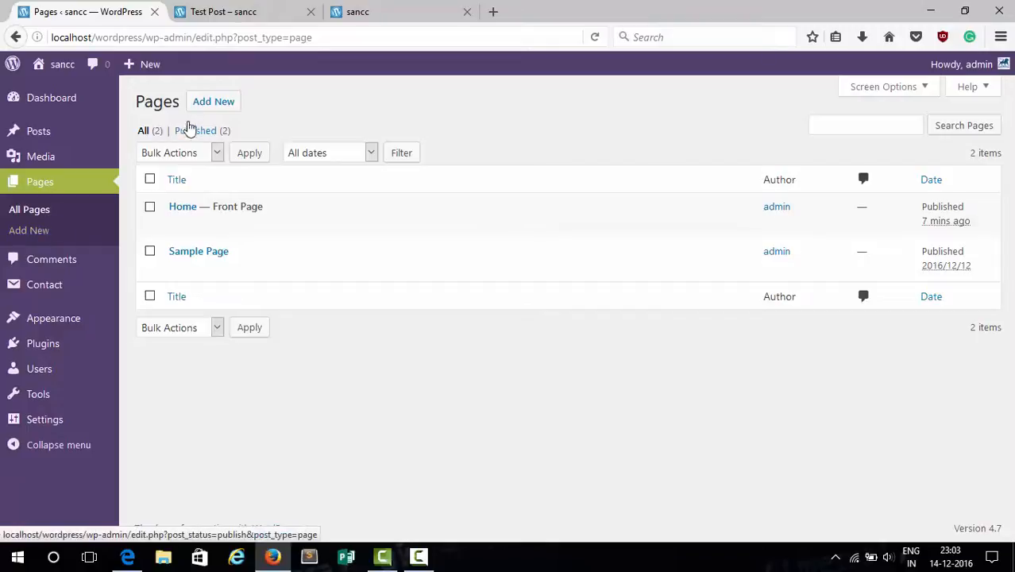
pyautogui.click(210, 103)
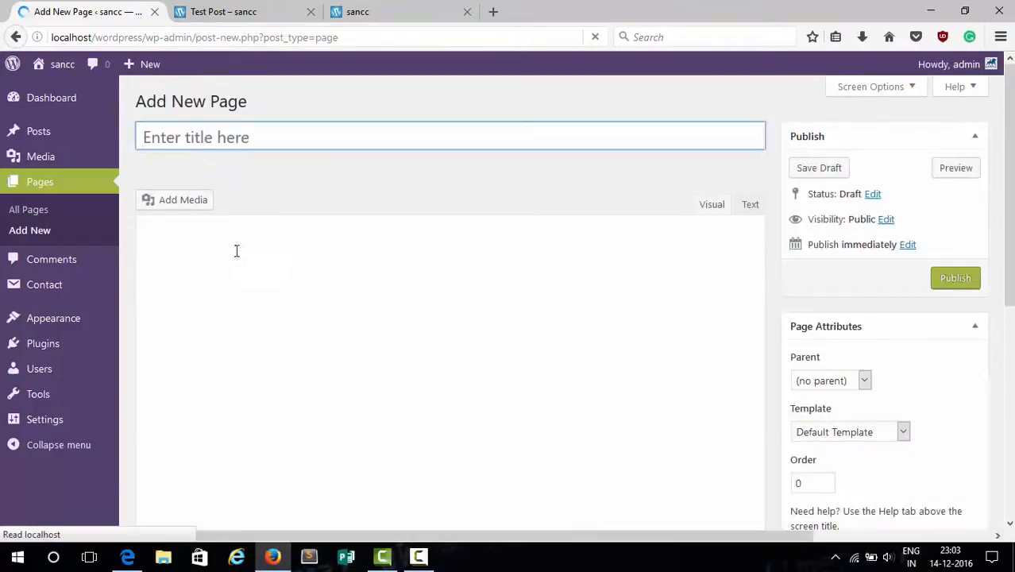
pyautogui.write('Post')
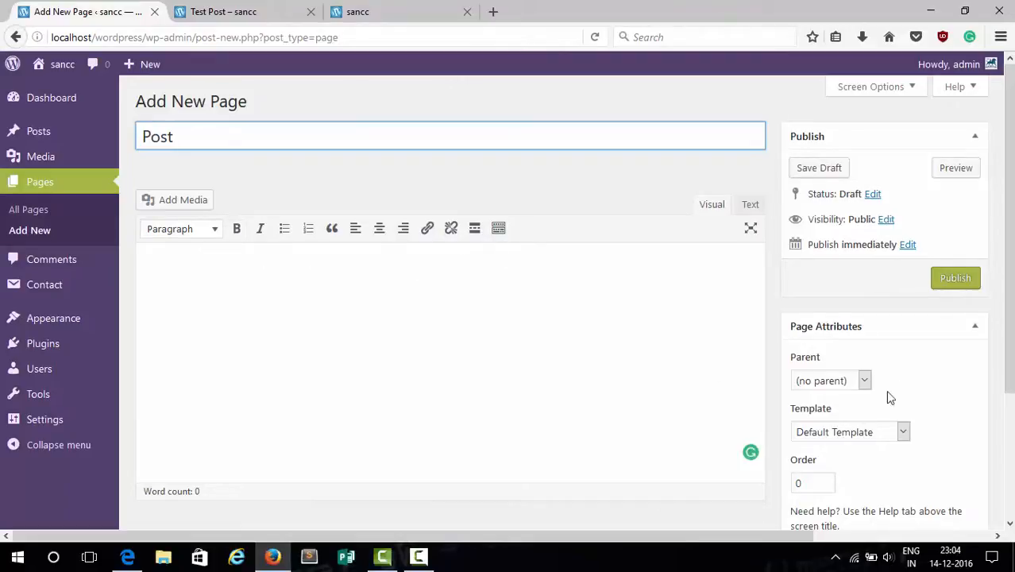
pyautogui.click(835, 382)
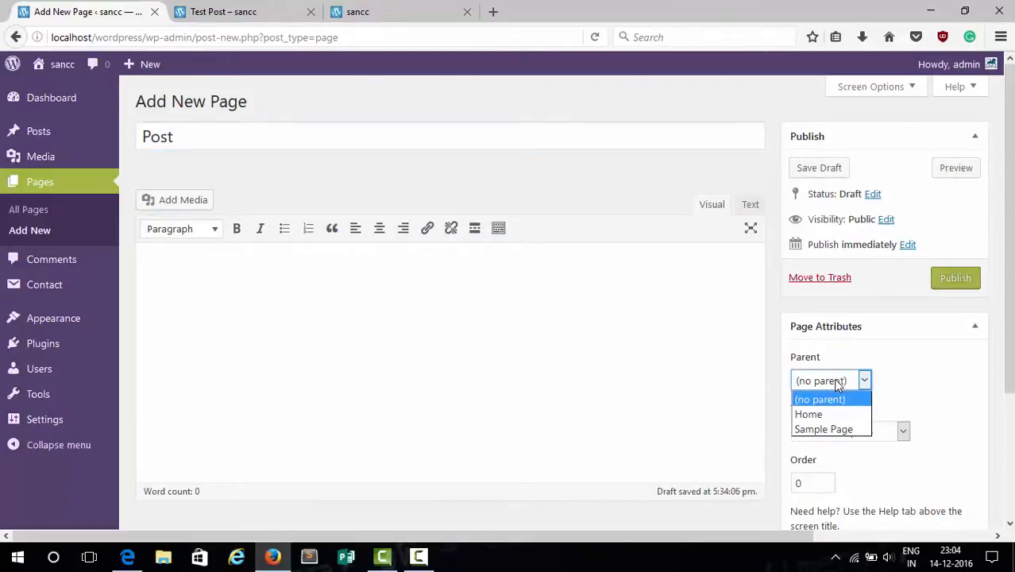
pyautogui.scroll(-4, 917, 337)
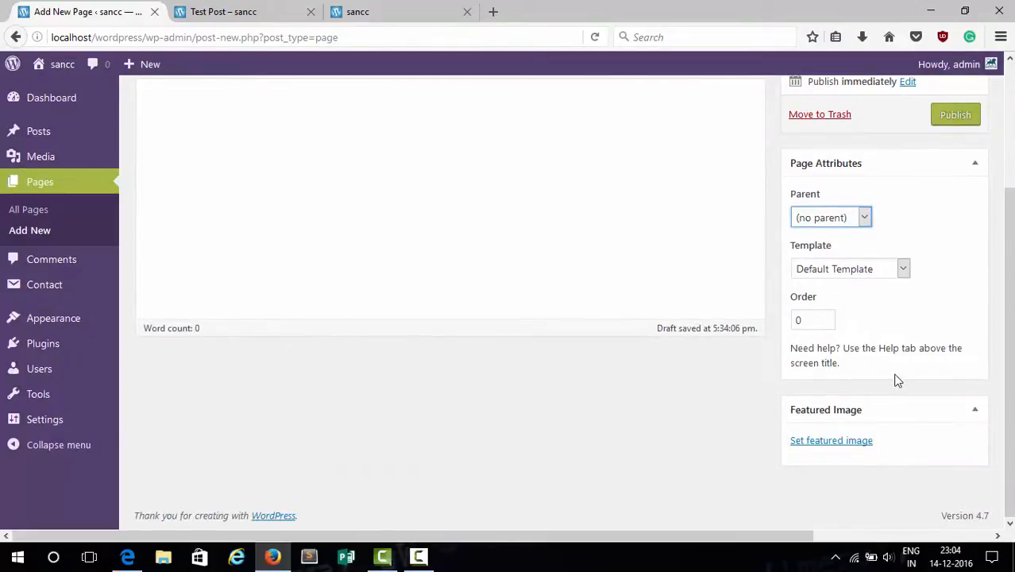
pyautogui.scroll(4, 889, 326)
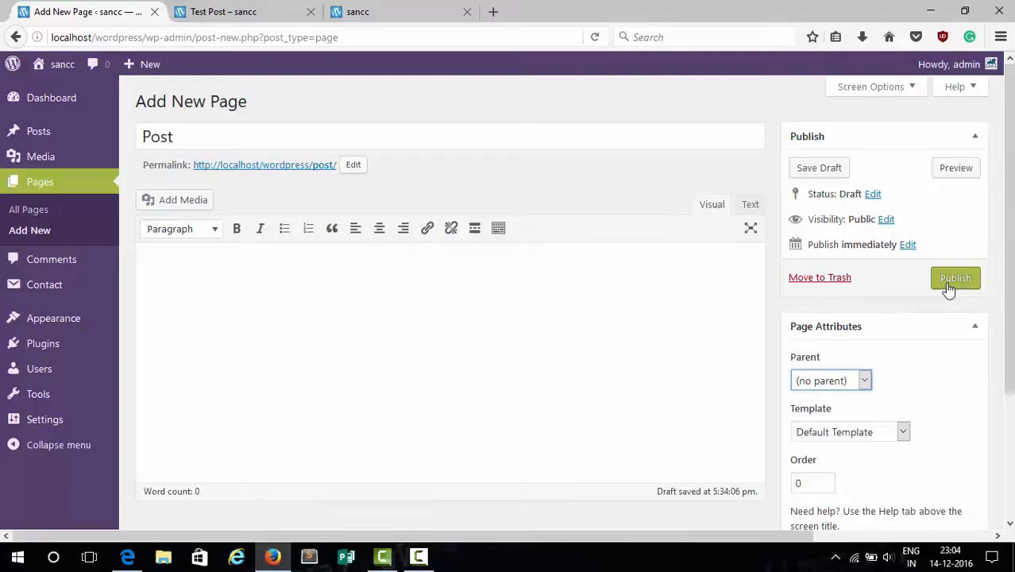
# Step: Preview the draft "Post" page in a new tab and return to the page editor
pyautogui.rightClick(948, 167)
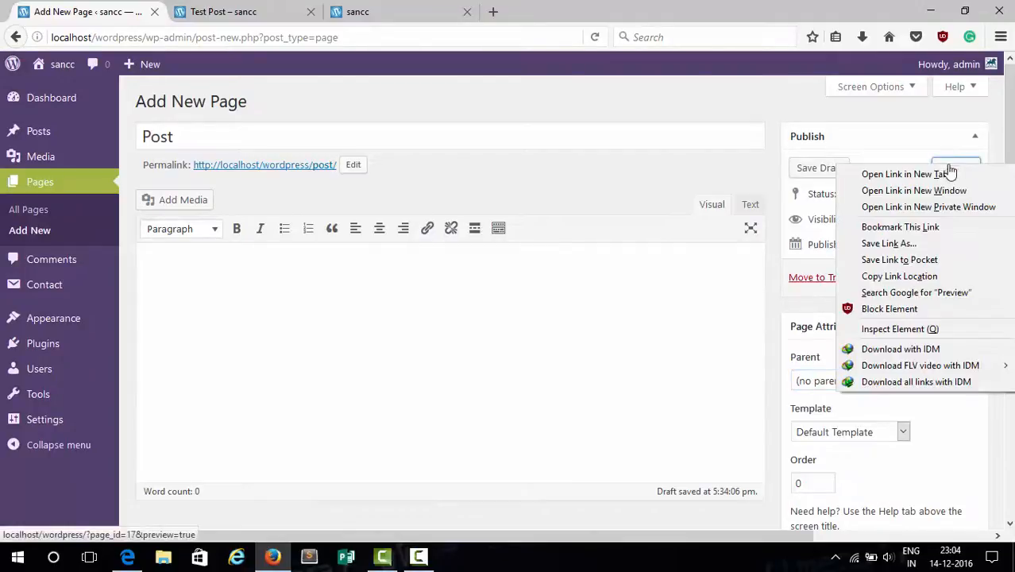
pyautogui.press('Escape')
pyautogui.click(948, 176)
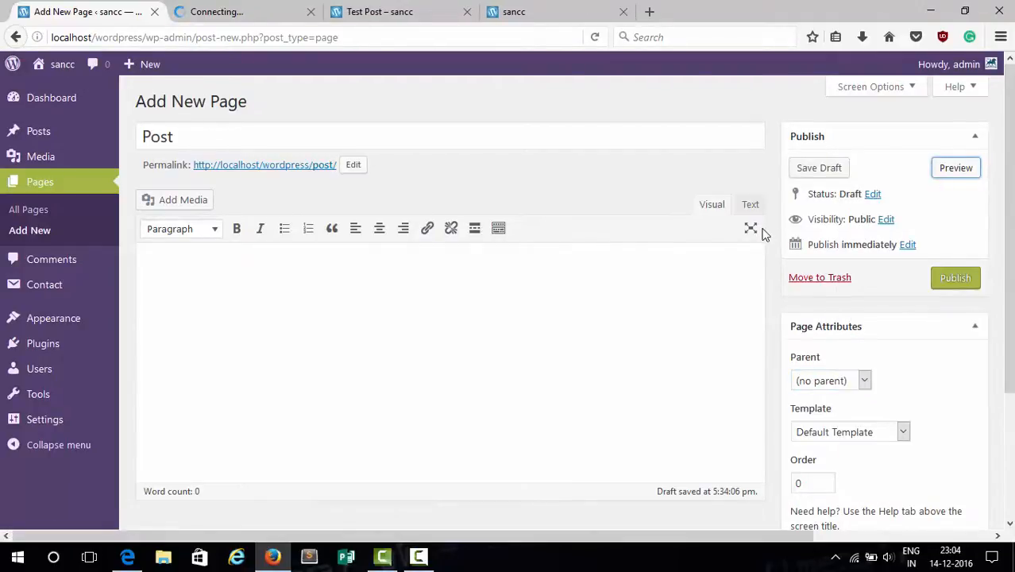
pyautogui.click(272, 11)
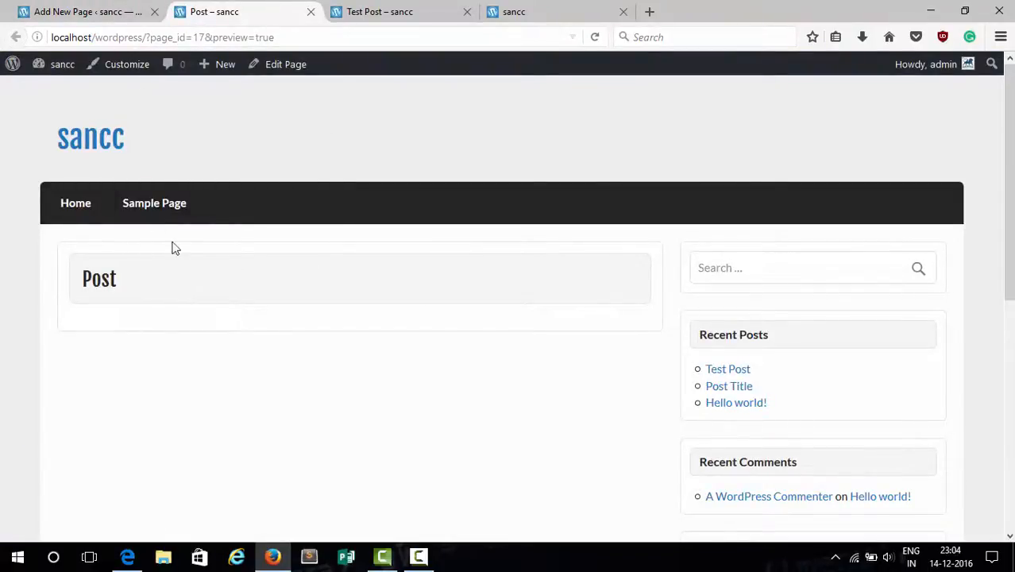
pyautogui.click(96, 11)
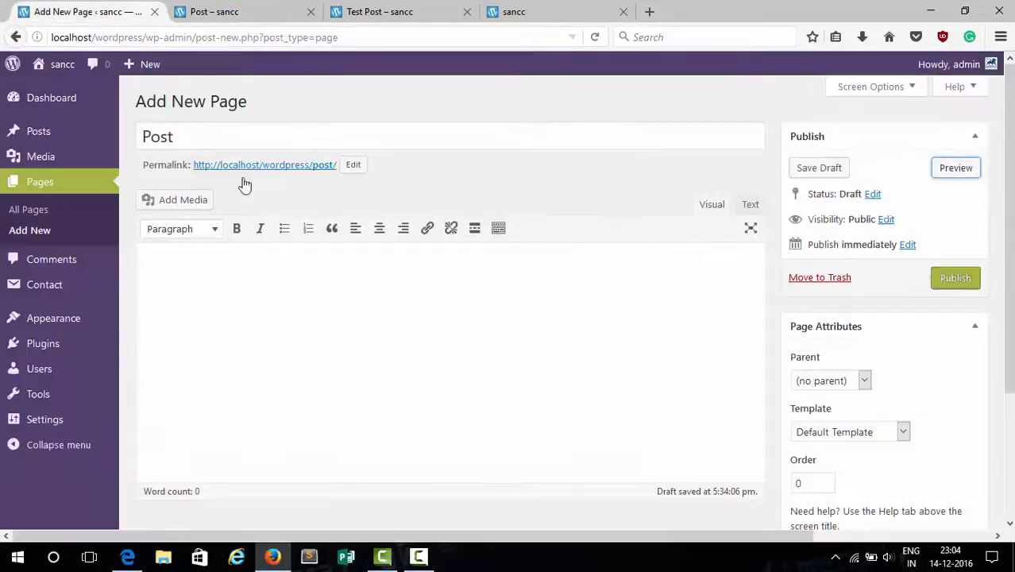
# Step: Publish the "Post" page, reload the site's home page and open "Post" from its navigation
pyautogui.click(959, 283)
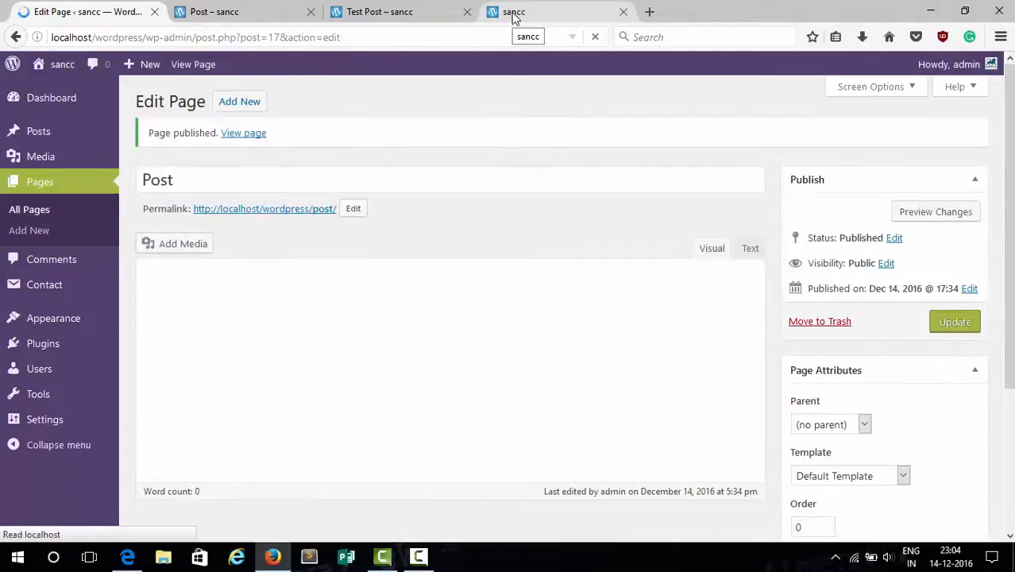
pyautogui.click(569, 20)
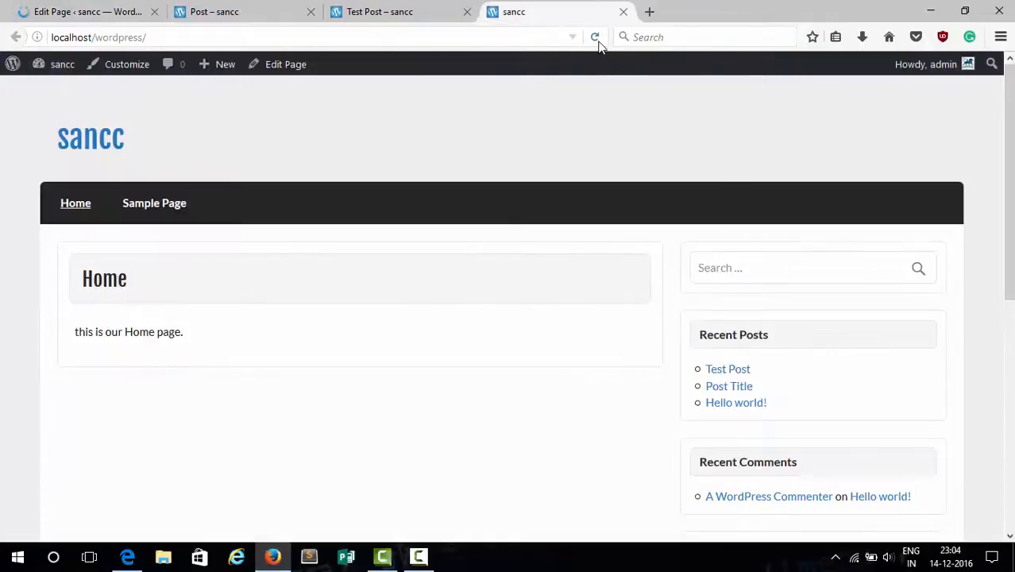
pyautogui.click(595, 38)
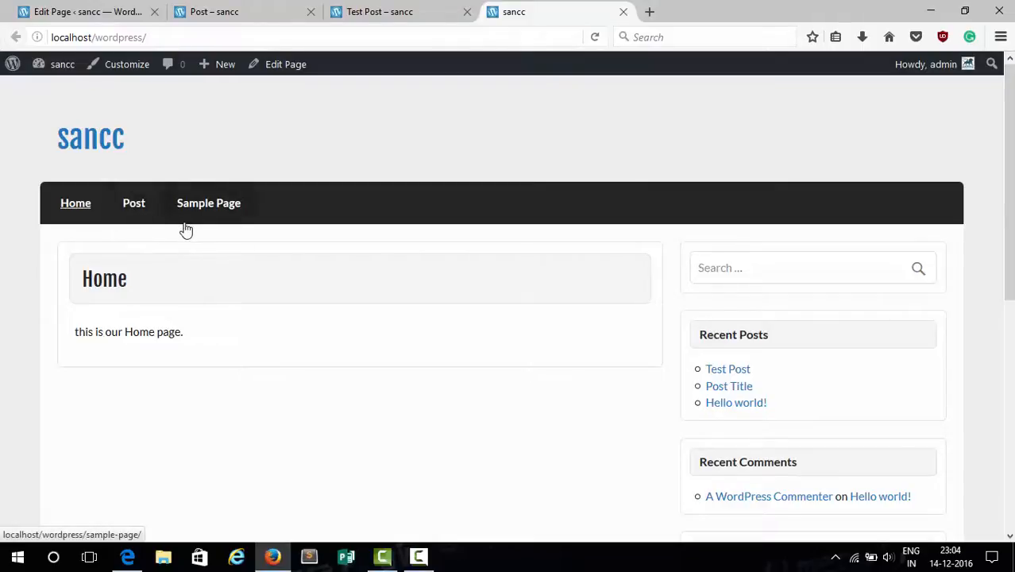
pyautogui.click(137, 208)
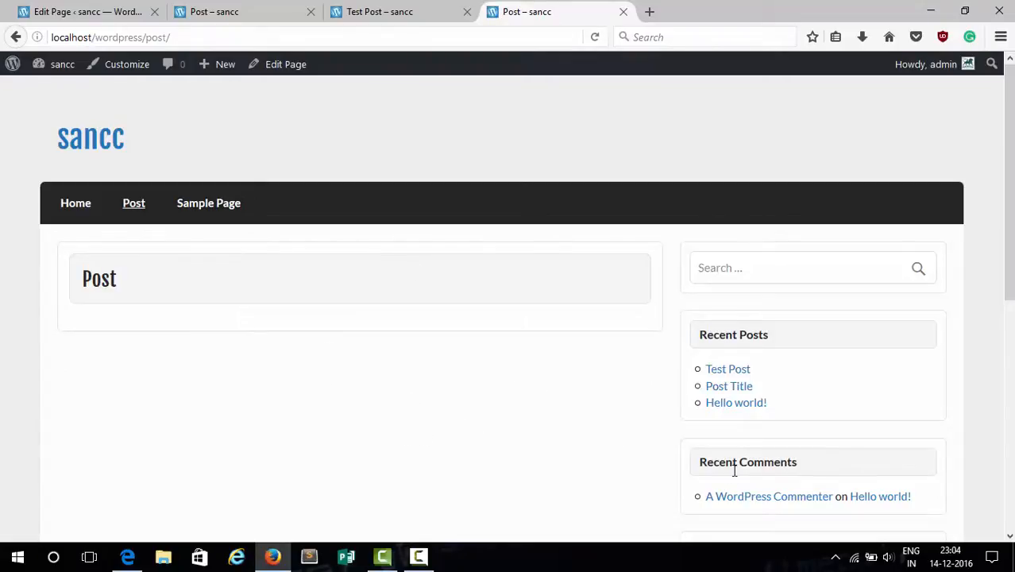
# Step: In the admin's Reading settings, assign the "Post" page as the posts page and save the changes
pyautogui.click(94, 12)
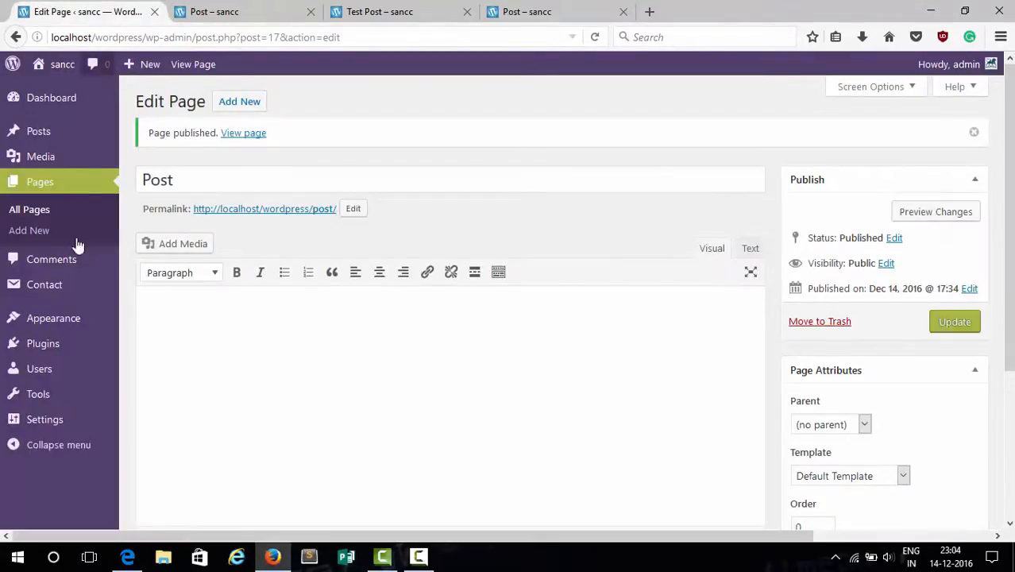
pyautogui.moveTo(108, 433)
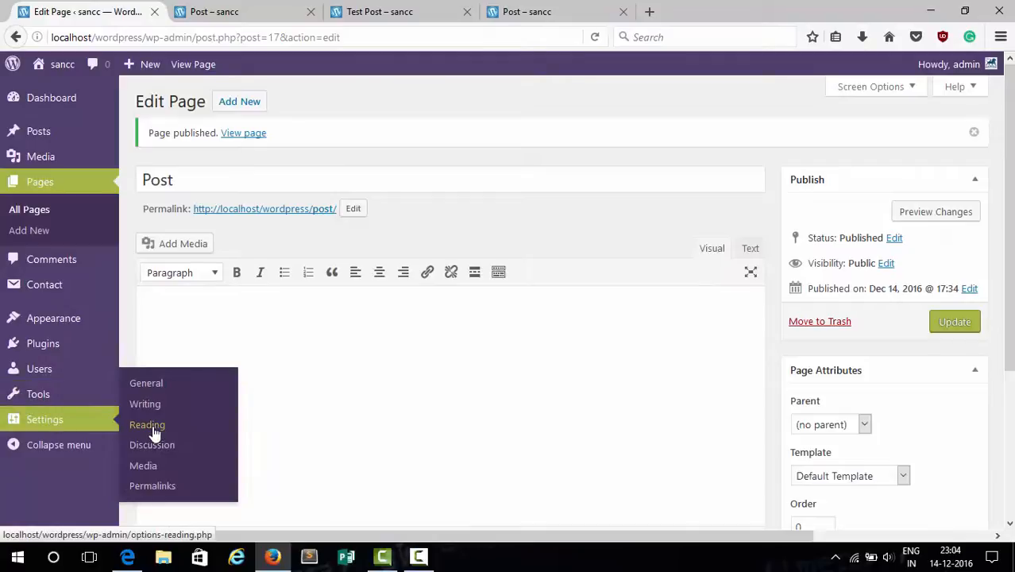
pyautogui.click(154, 425)
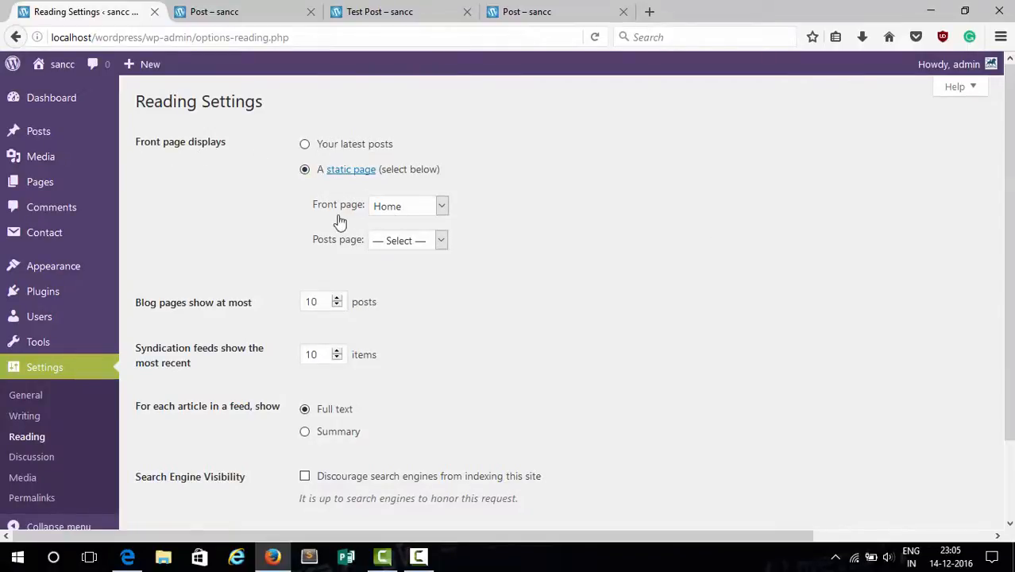
pyautogui.click(407, 242)
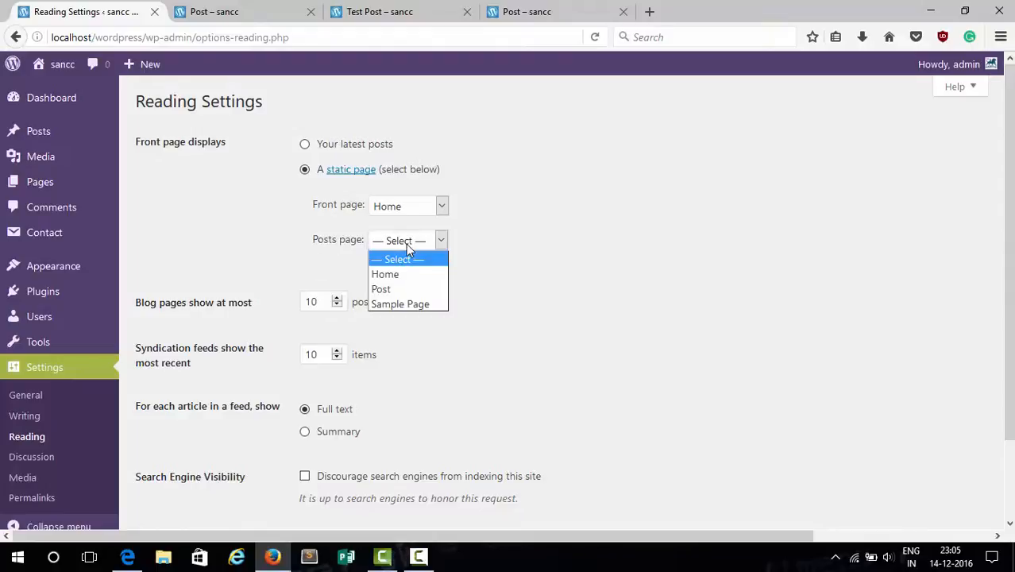
pyautogui.click(393, 289)
pyautogui.scroll(-2, 448, 266)
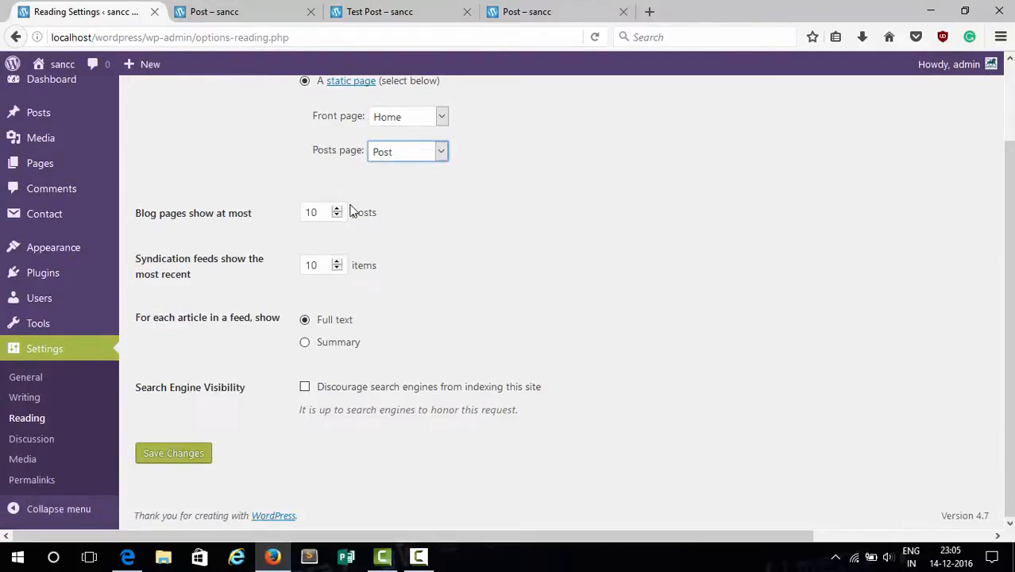
pyautogui.click(193, 454)
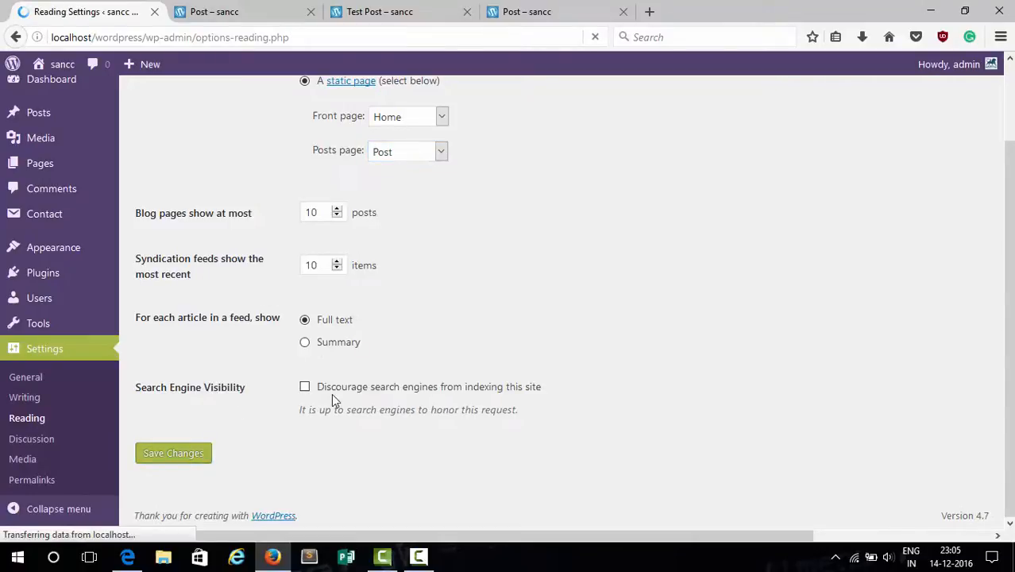
# Step: Reload the front-end "Post" page, open "Test Post" from it and look through the single-post view
pyautogui.click(517, 11)
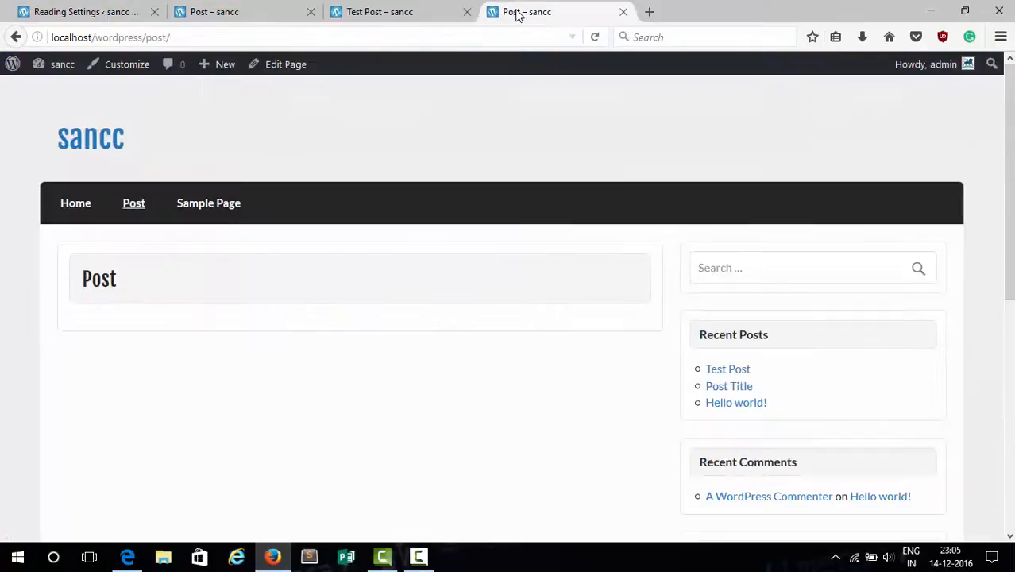
pyautogui.click(594, 39)
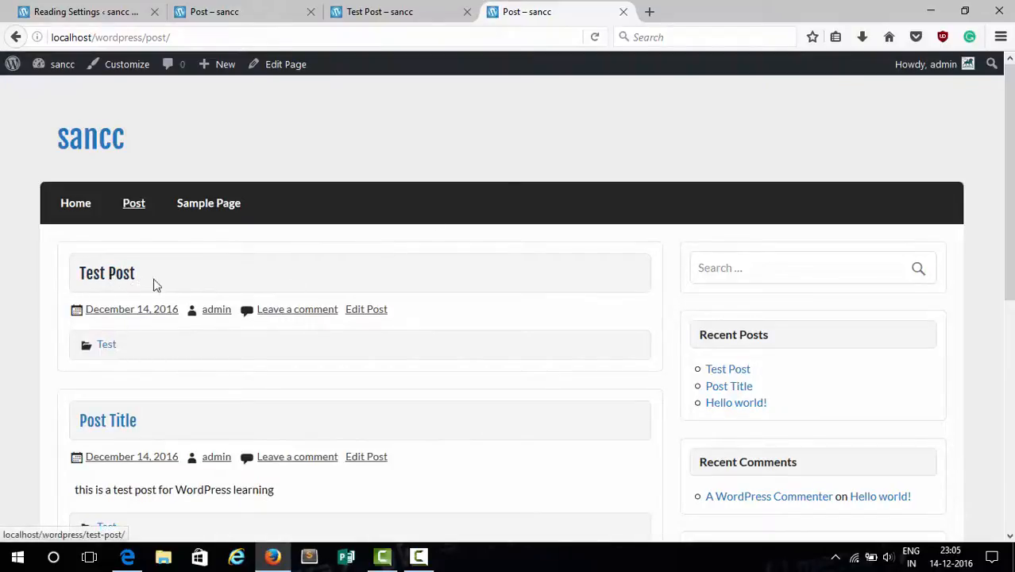
pyautogui.click(115, 280)
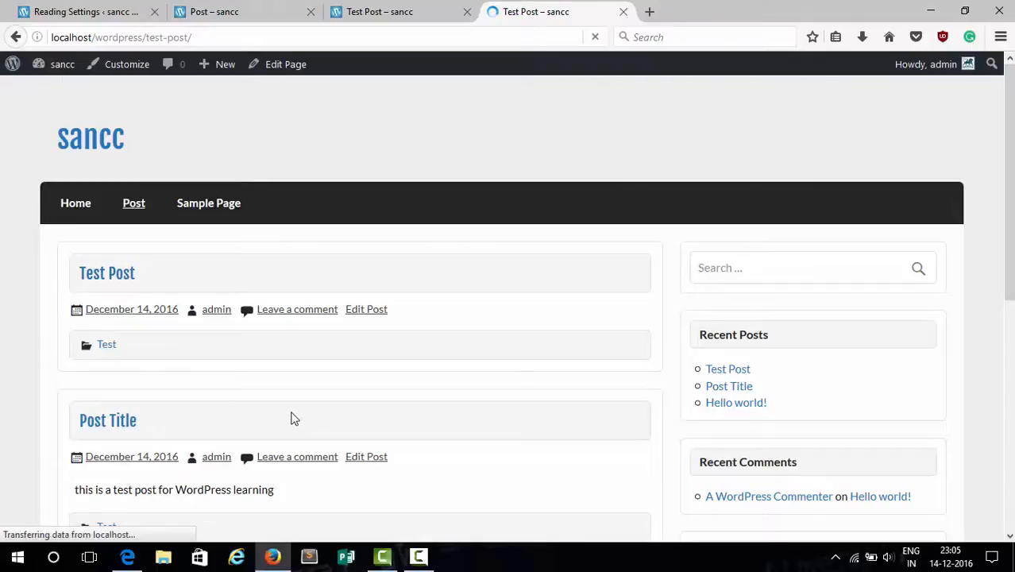
pyautogui.scroll(-3, 288, 481)
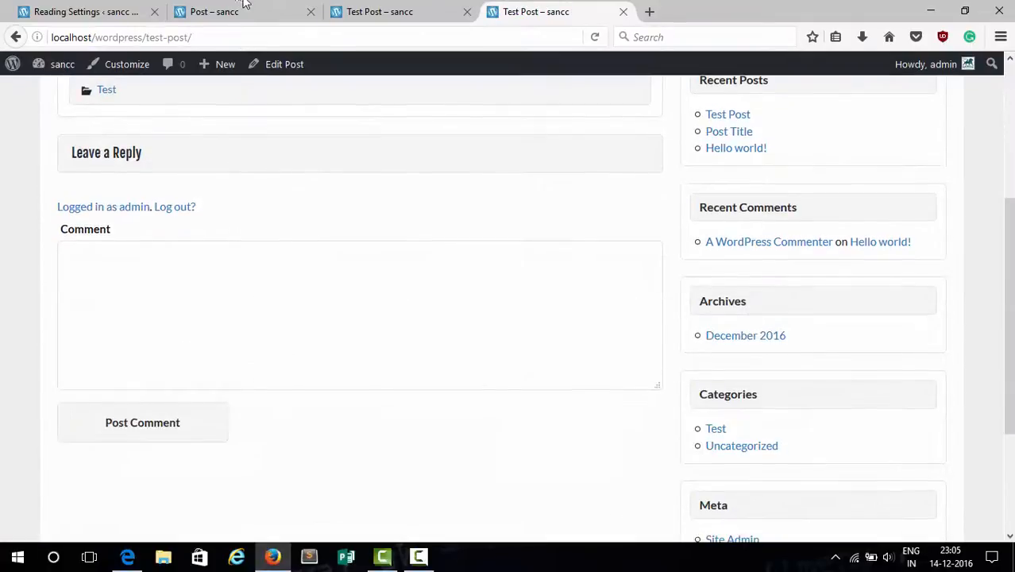
pyautogui.click(308, 8)
pyautogui.click(378, 11)
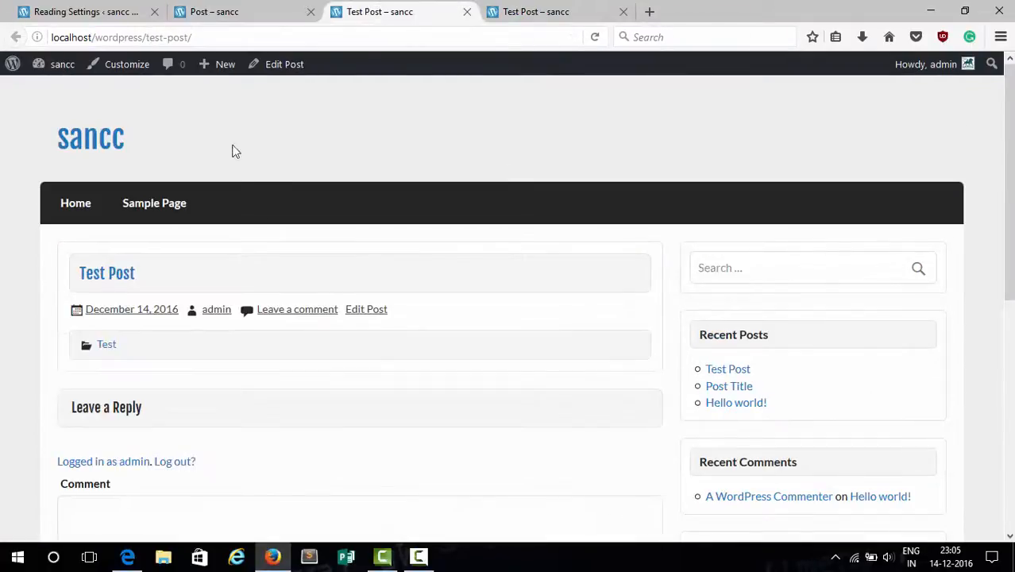
# Step: Edit "Test Post" in the admin, add the body text "this is a test post and i am writing some demo content." and update it
pyautogui.click(111, 11)
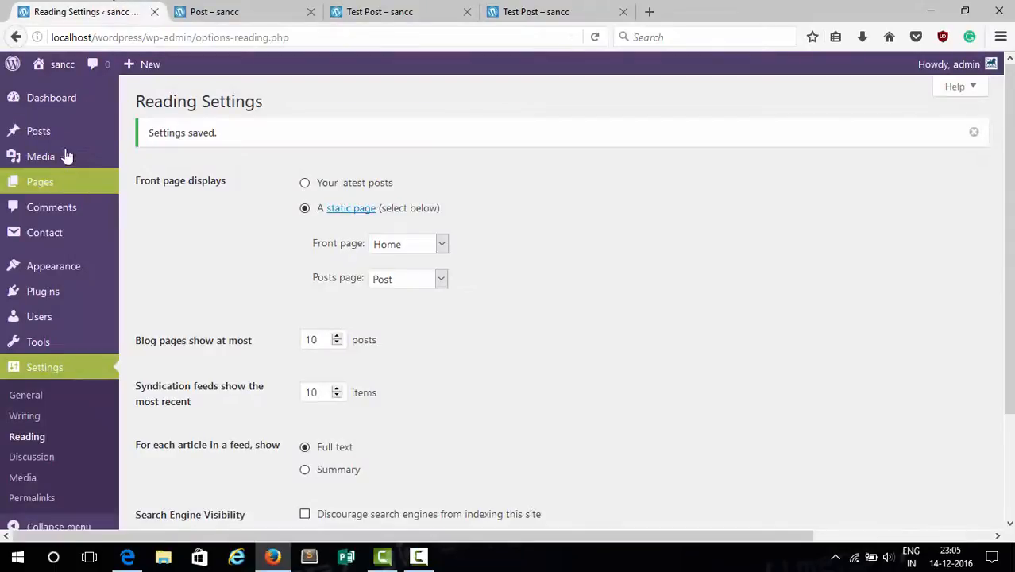
pyautogui.moveTo(69, 137)
pyautogui.click(149, 139)
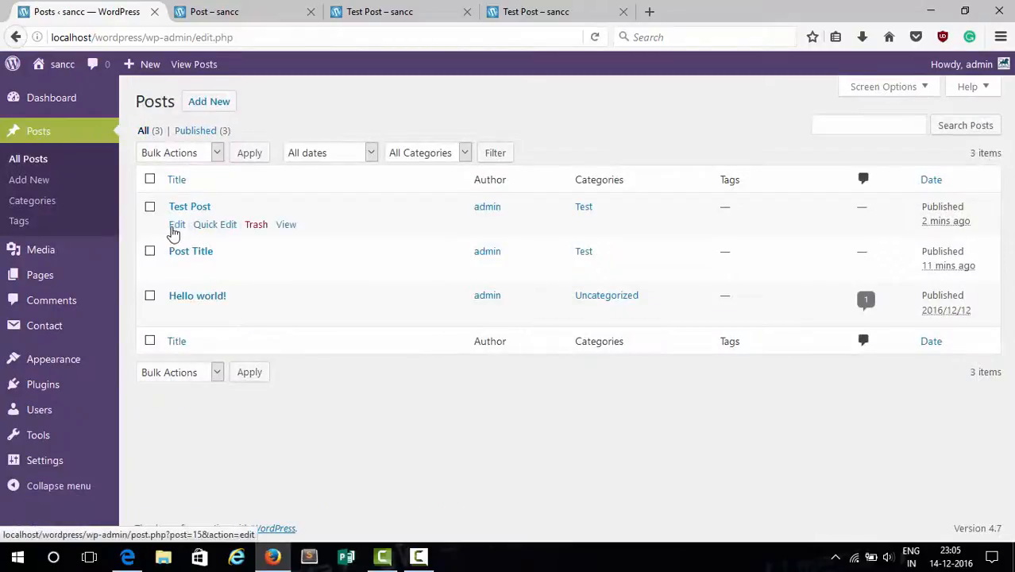
pyautogui.click(177, 227)
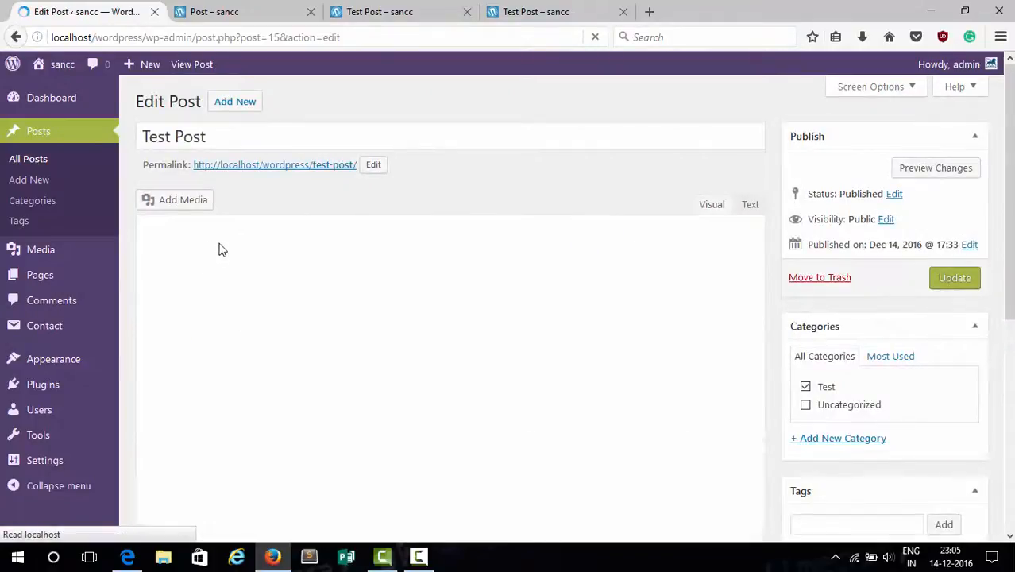
pyautogui.click(227, 267)
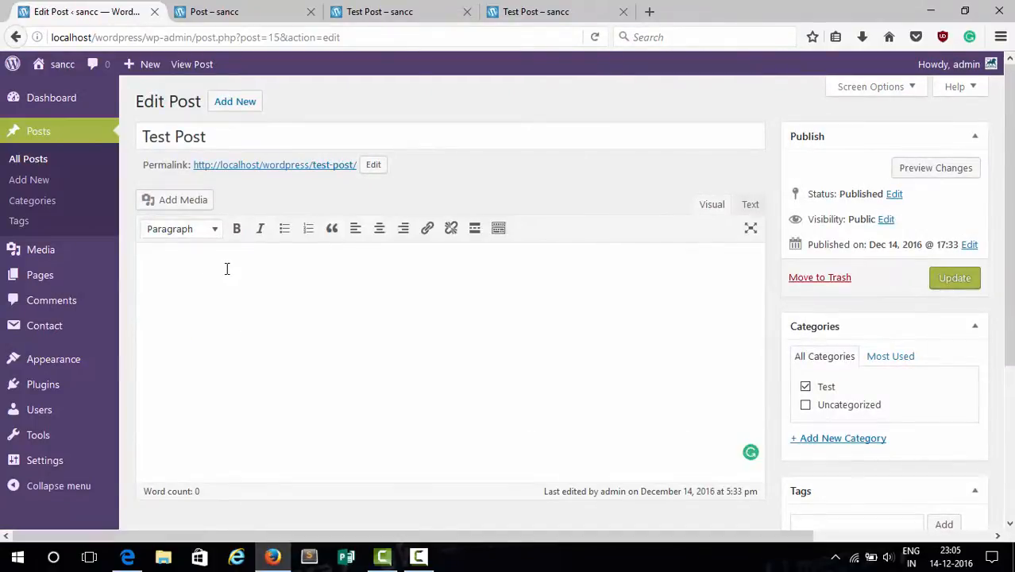
pyautogui.write('this is a test ')
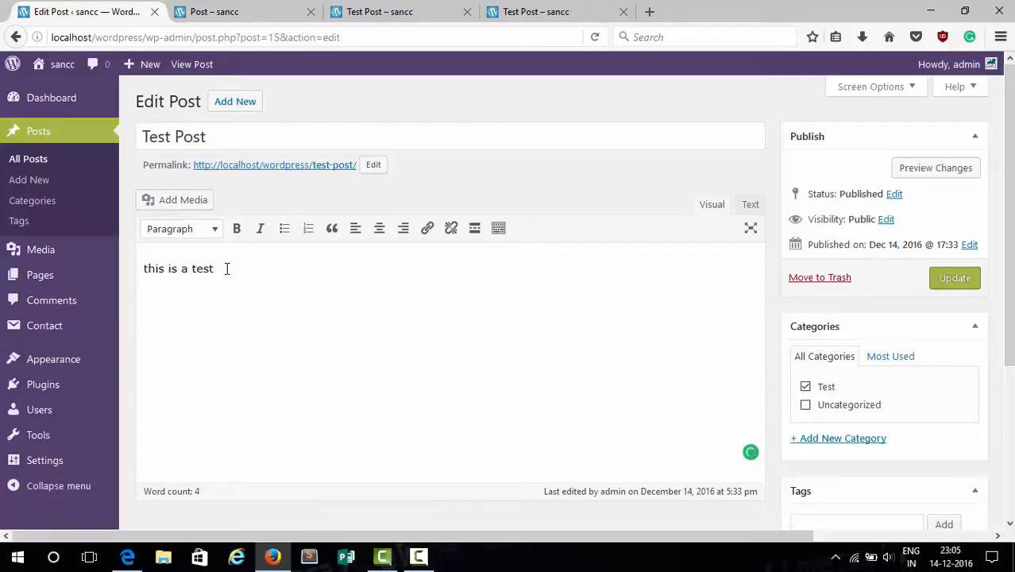
pyautogui.write('post and i am writing some')
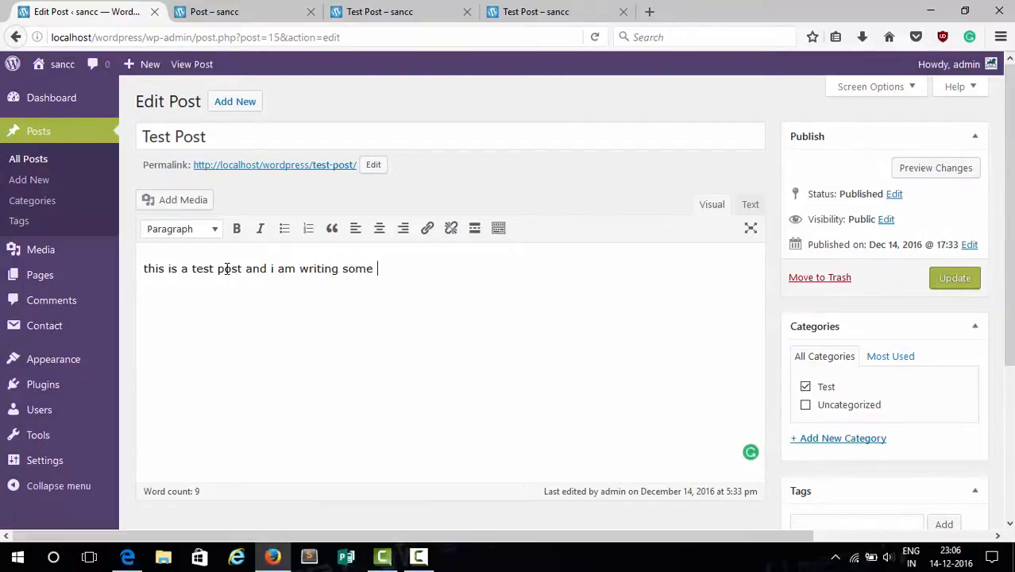
pyautogui.write(' demo content.')
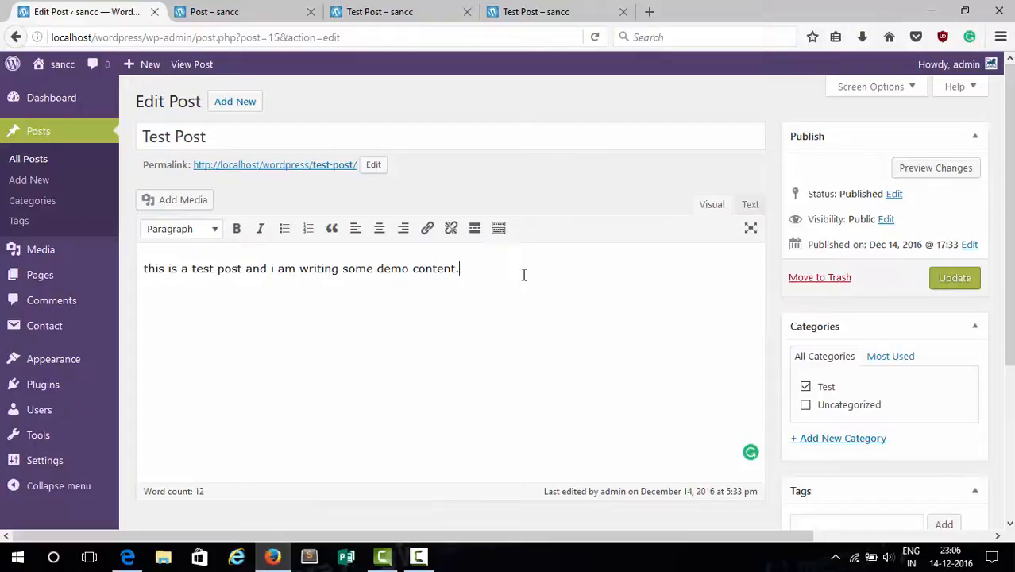
pyautogui.click(945, 281)
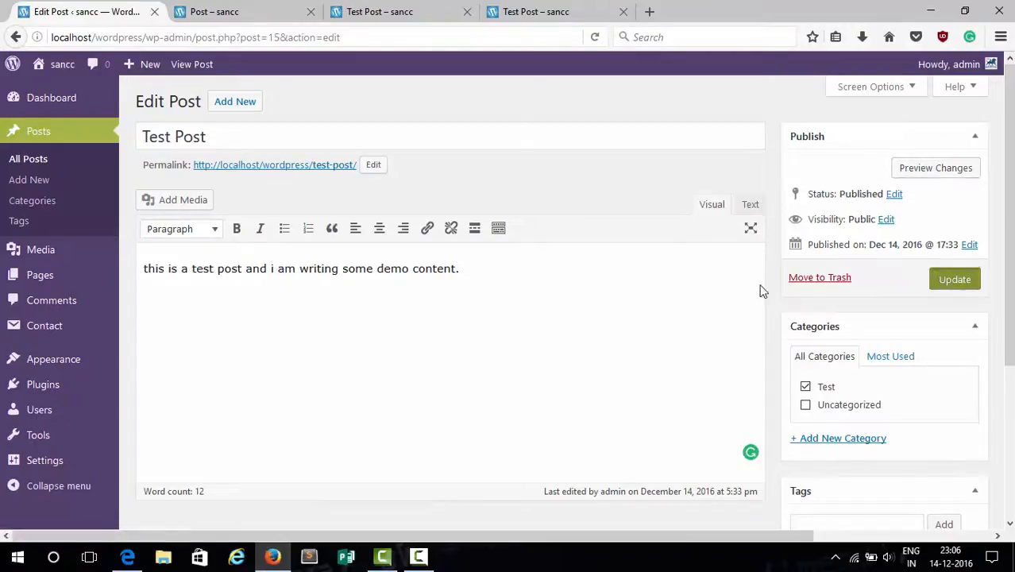
# Step: Check the updated "Test Post" on the site's "Post" page and return to the post editor
pyautogui.click(261, 16)
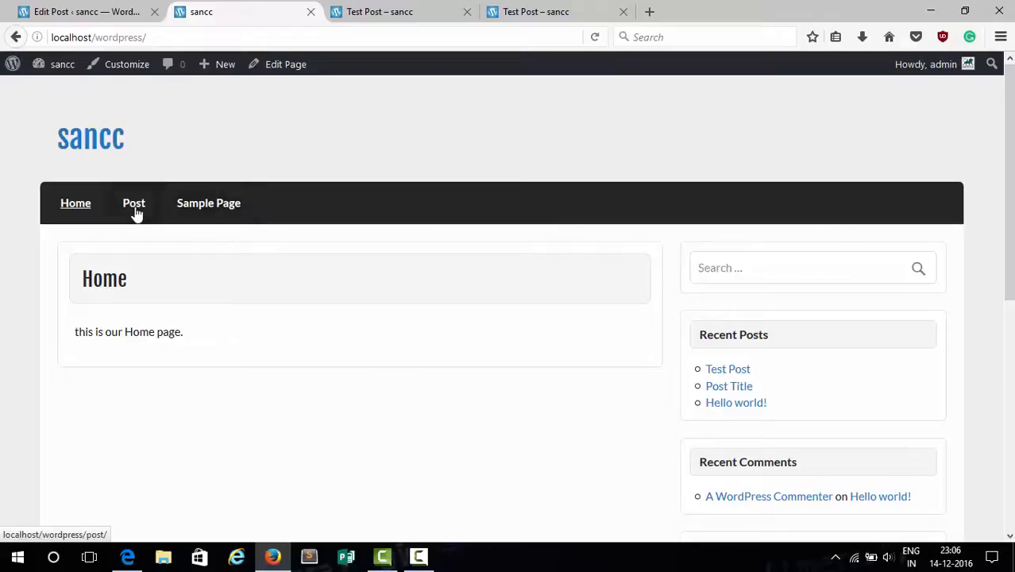
pyautogui.click(135, 208)
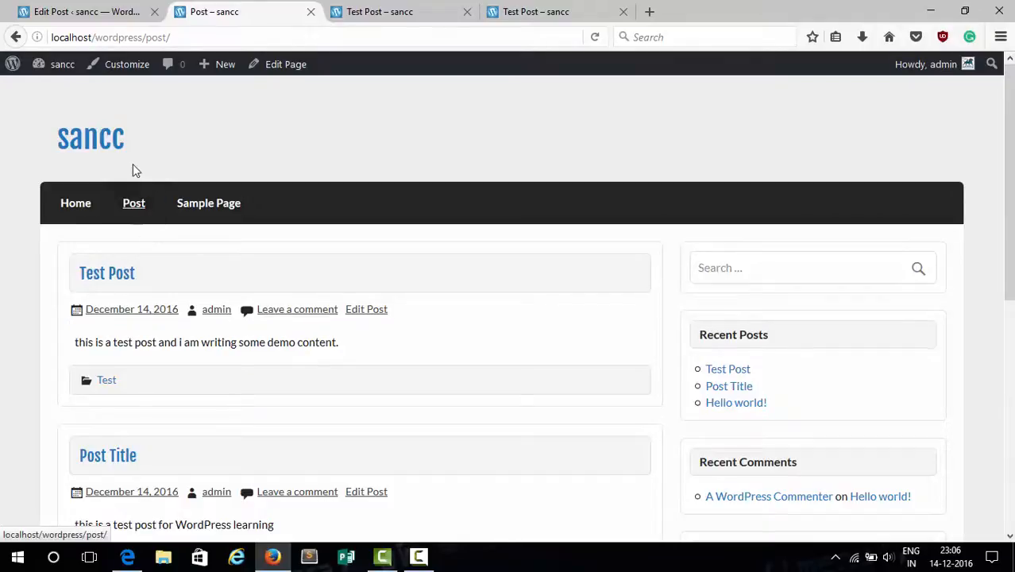
pyautogui.click(90, 17)
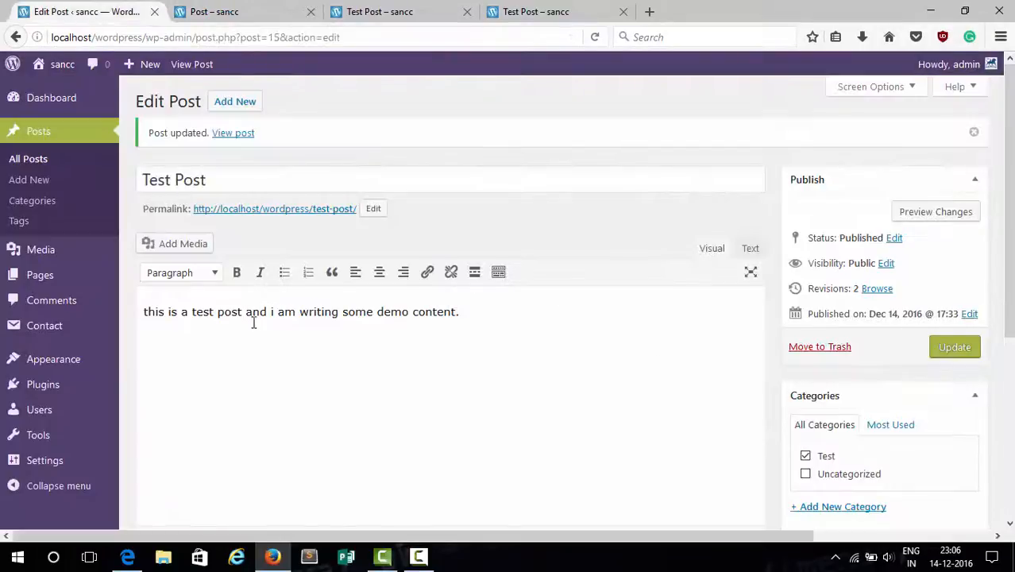